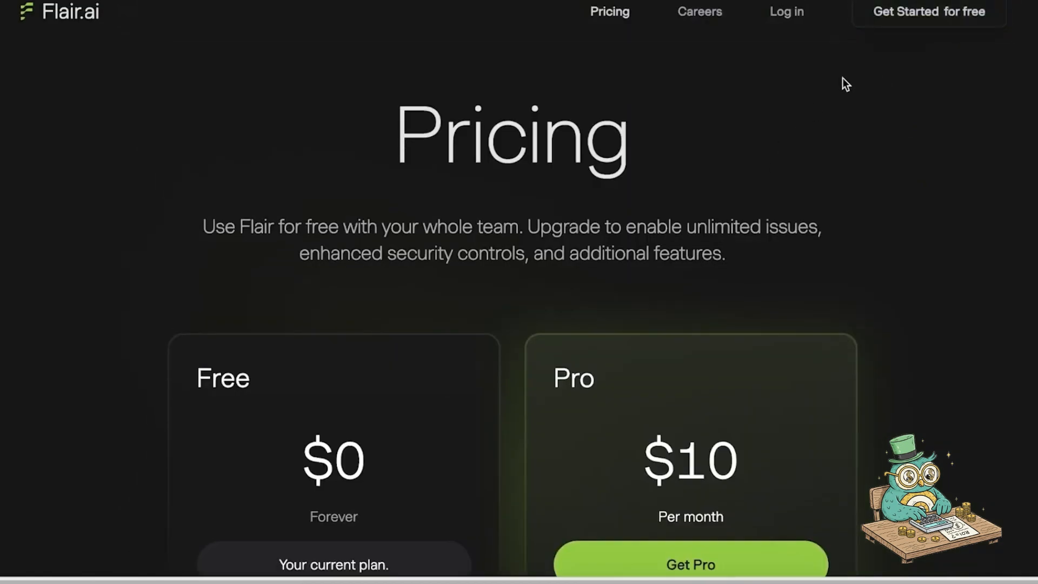
Sign up for a free Flair account with Google, using the first listed account
left_click(931, 20)
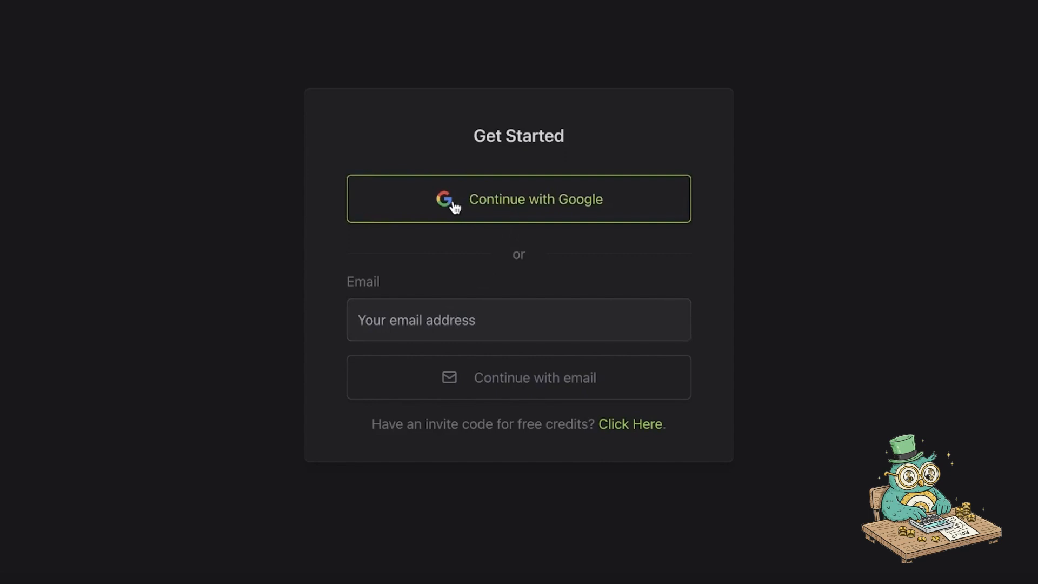
left_click(425, 219)
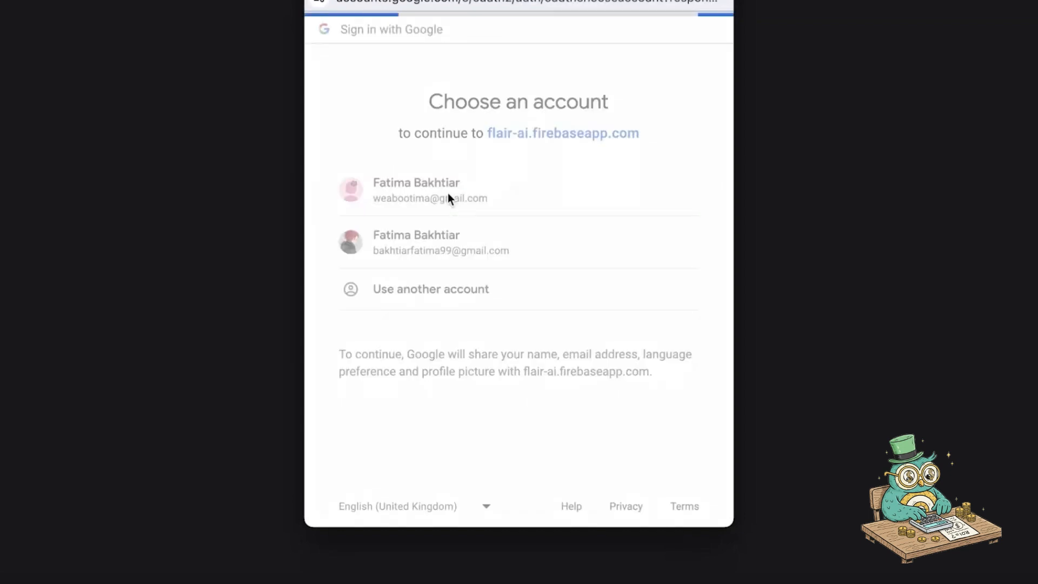
left_click(448, 194)
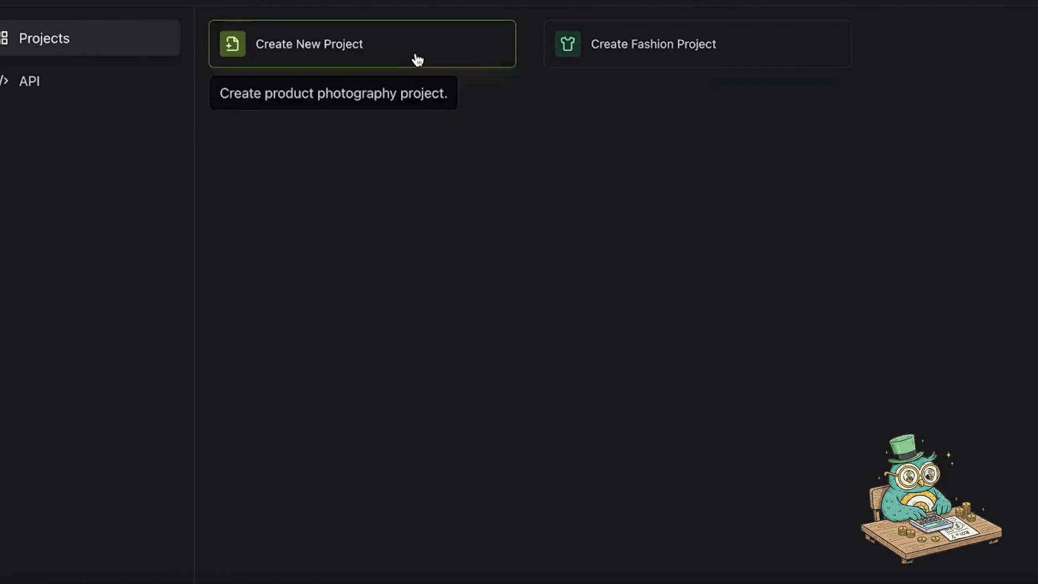
Create a new fashion project and exit the cloth editor to the product assets
left_click(574, 59)
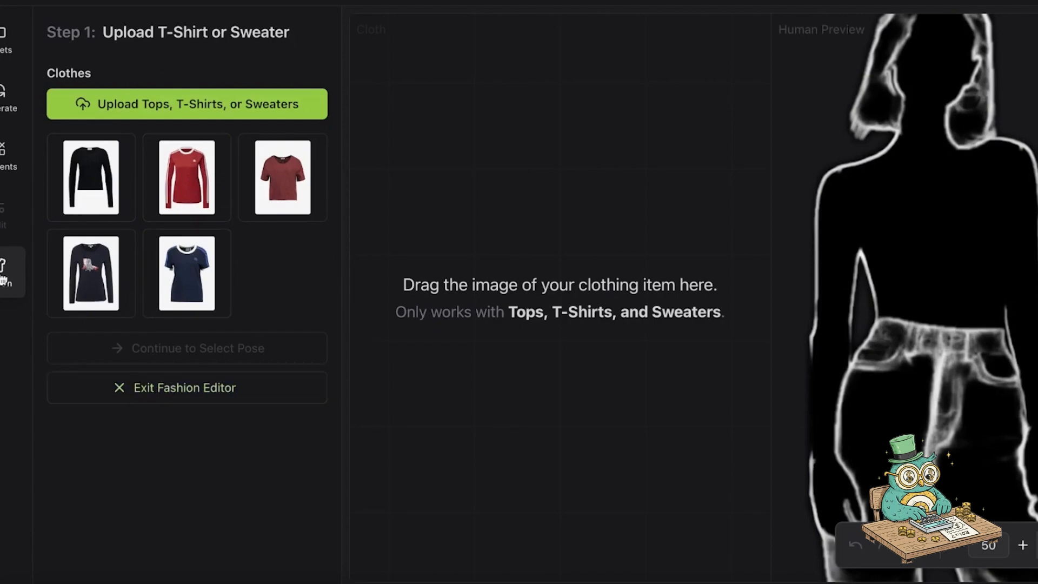
left_click(6, 29)
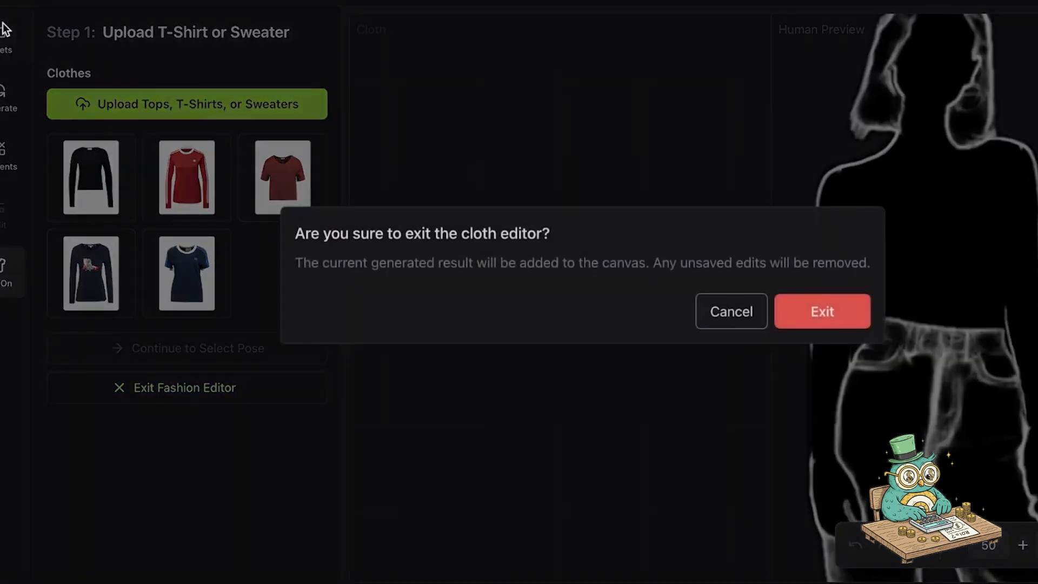
left_click(824, 313)
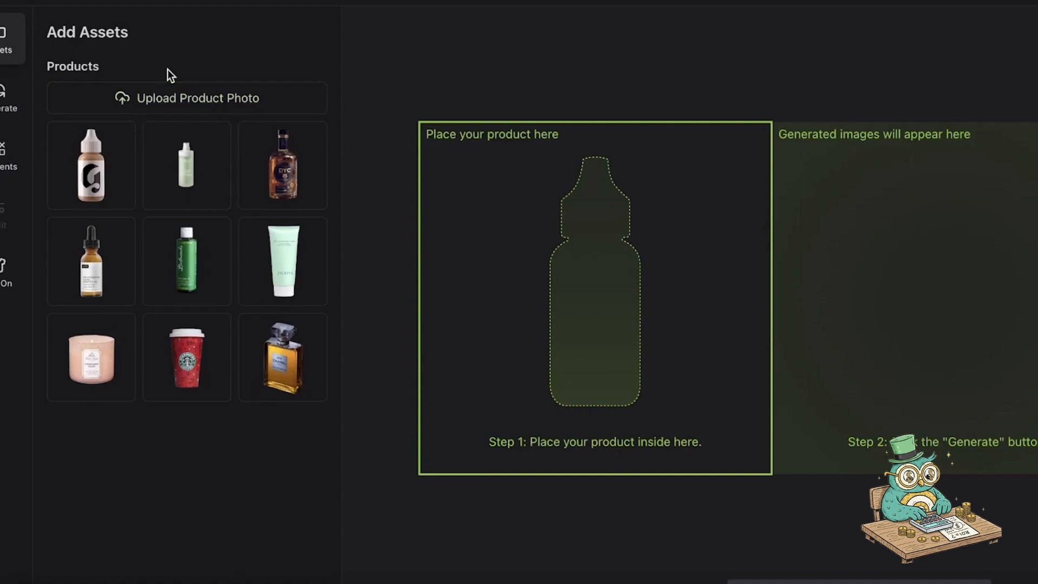
left_click(11, 97)
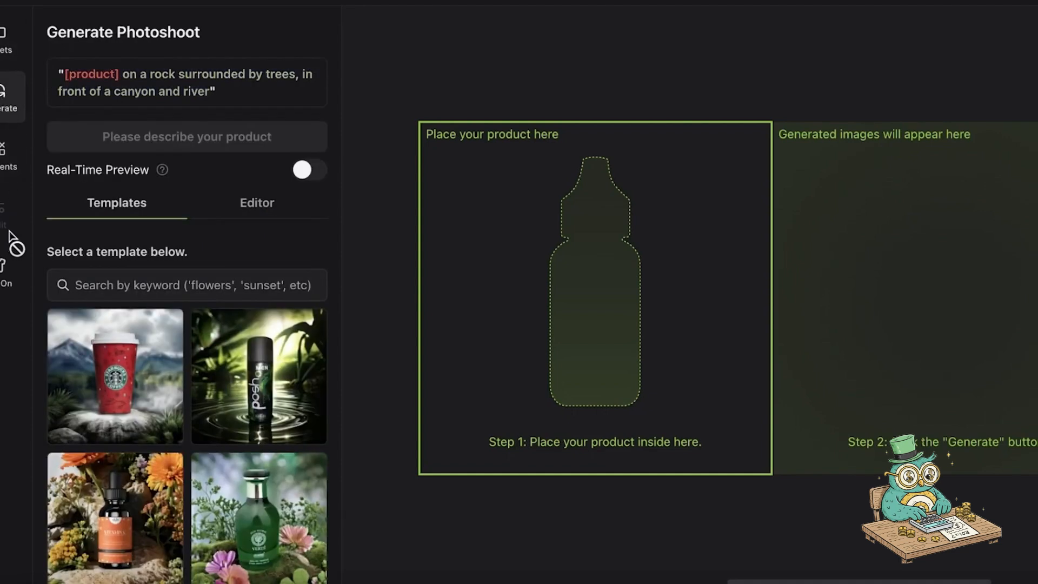
left_click(4, 163)
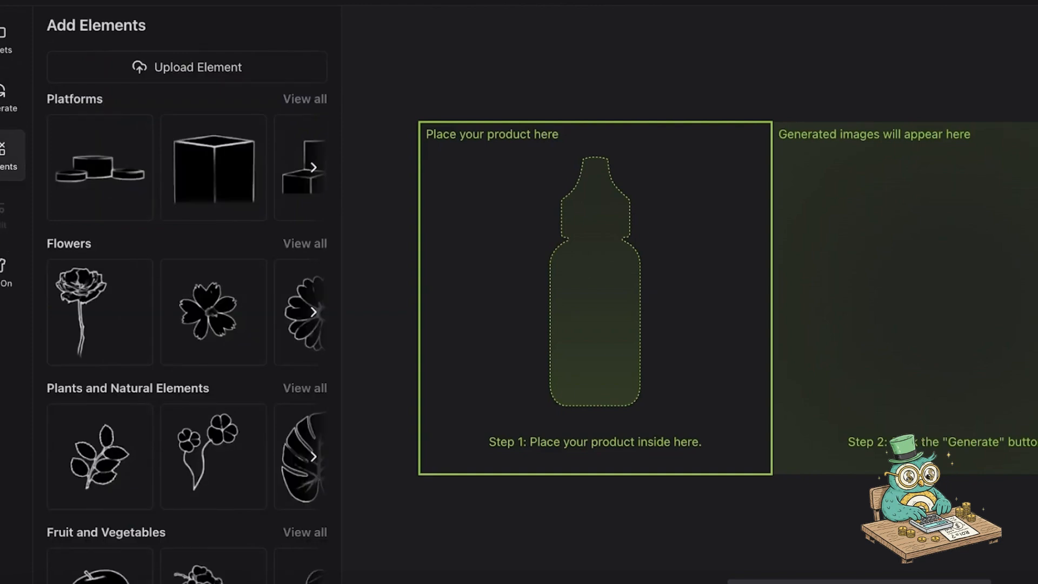
Try fitting the maroon T-shirt to a model in the fashion editor, and exit the editor to the canvas
left_click(5, 273)
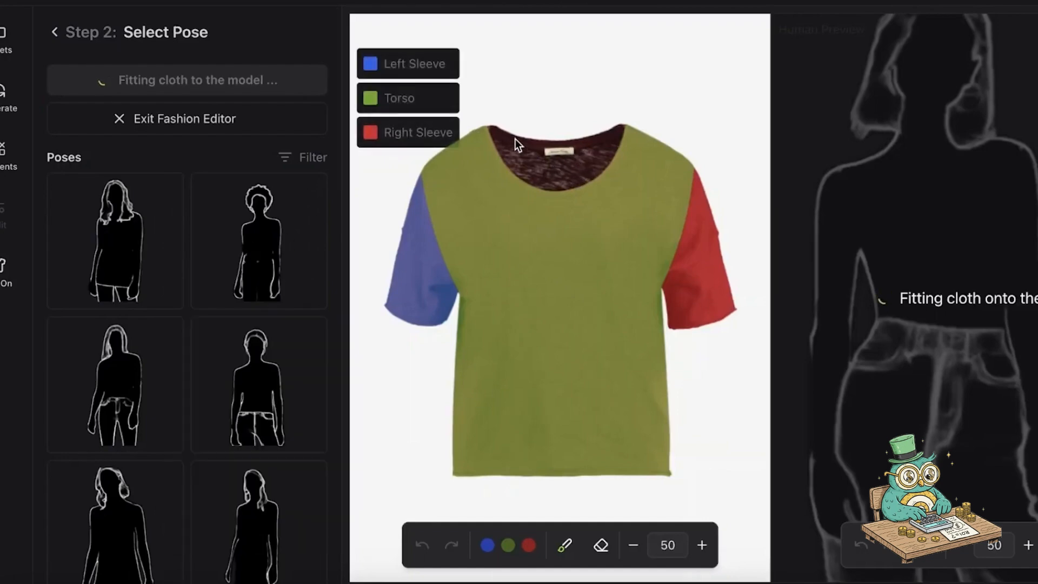
mouse_move(98, 424)
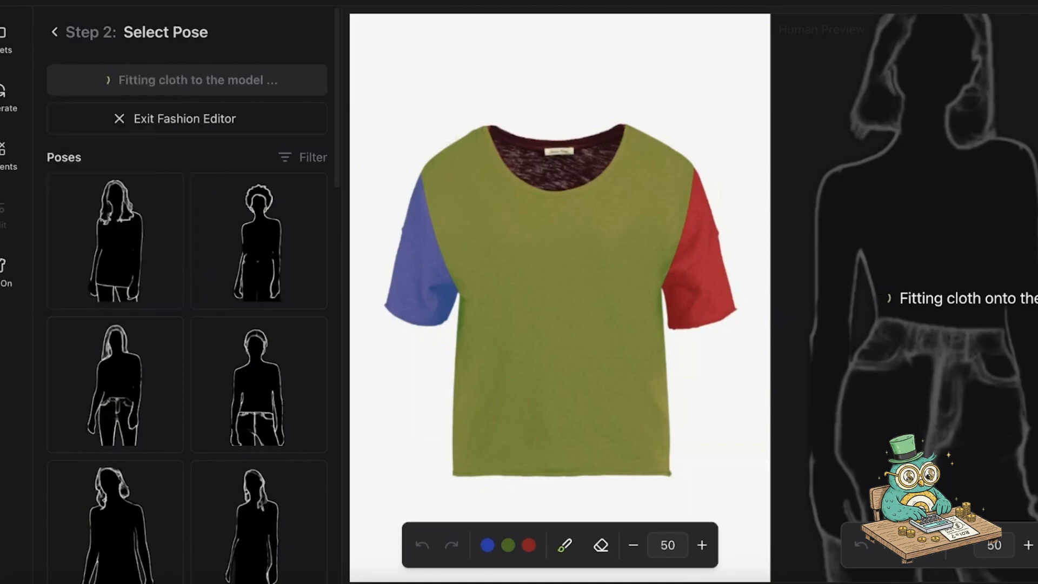
left_click(10, 39)
left_click(811, 305)
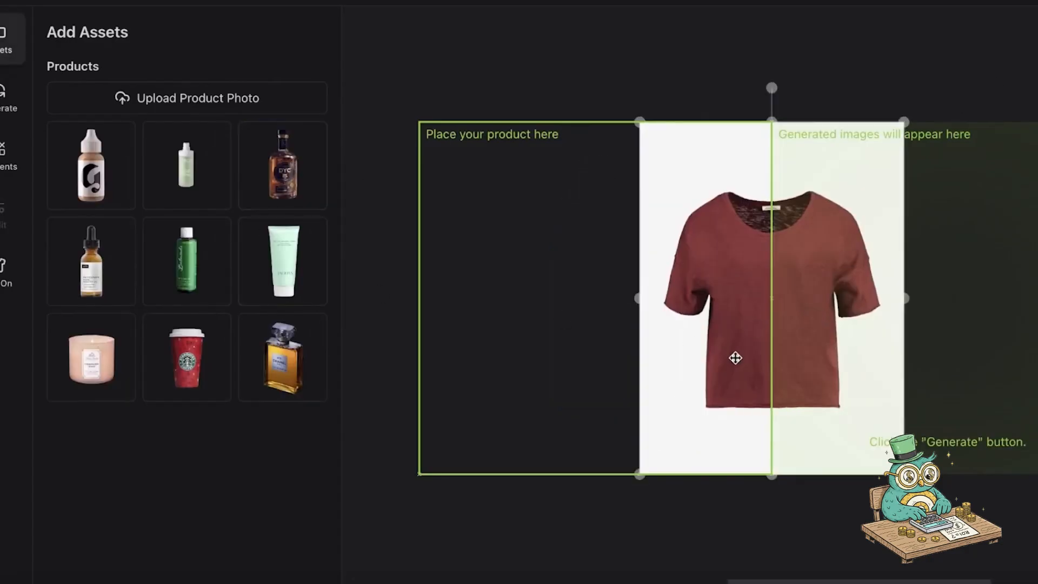
Move the maroon T-shirt image into the product frame and delete it from the canvas
left_click_drag(735, 357, 632, 364)
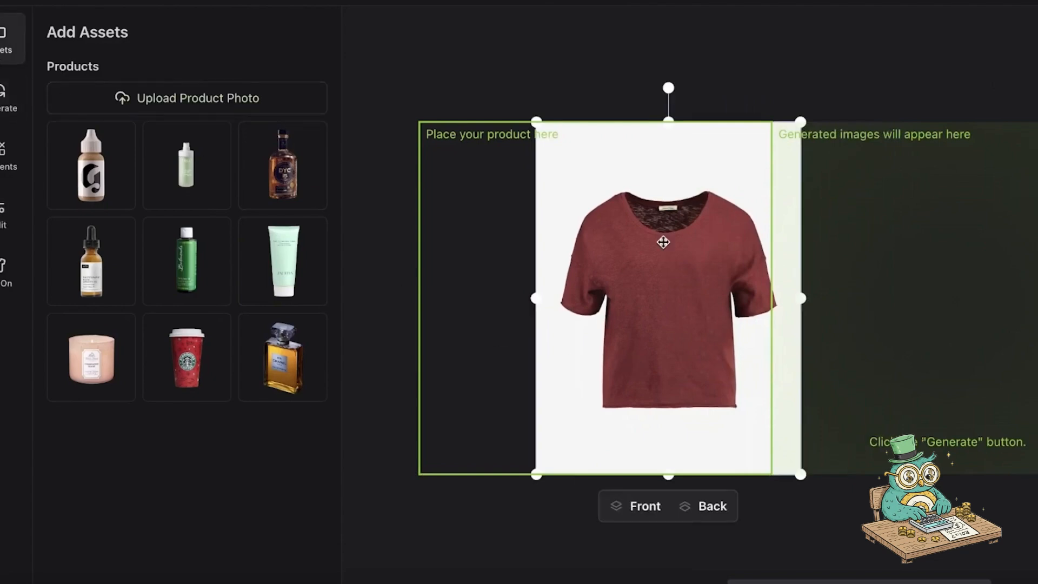
left_click_drag(663, 241, 556, 225)
right_click(563, 232)
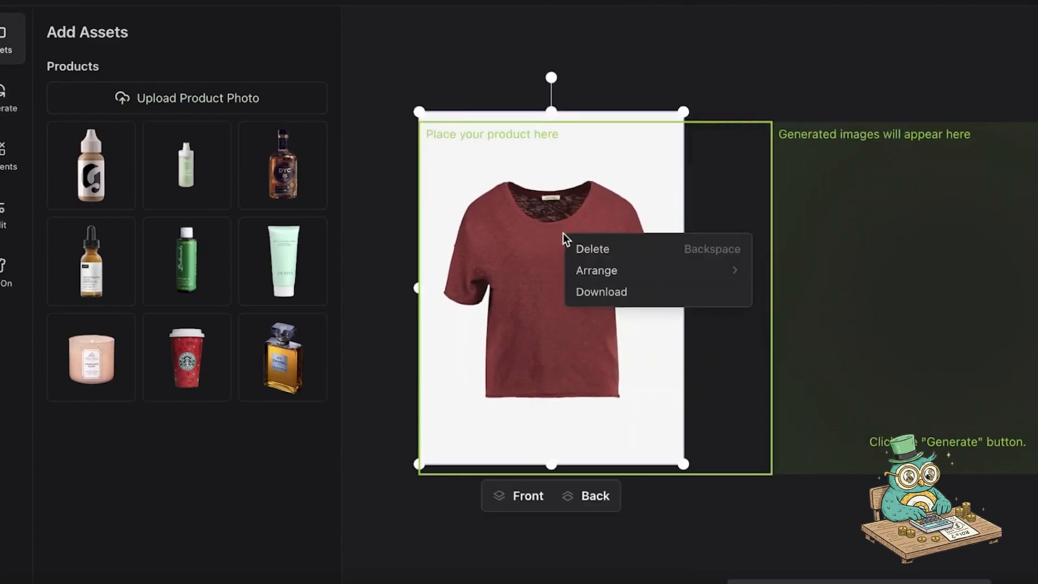
left_click(599, 252)
Upload the beige handbag photo whose file name ends in "(1).webp" from the Desktop folder as a product photo
left_click(4, 30)
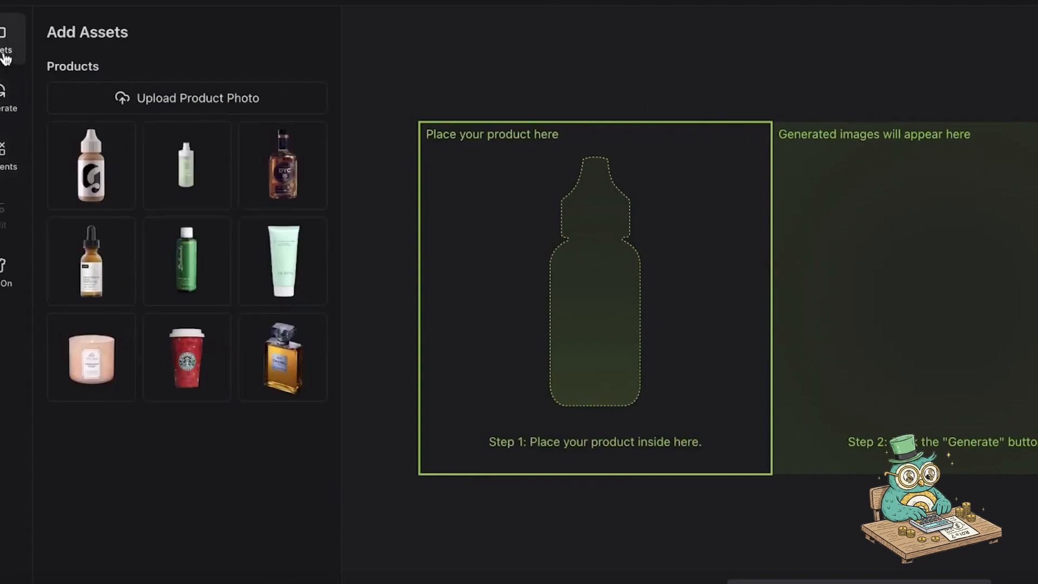
left_click(143, 105)
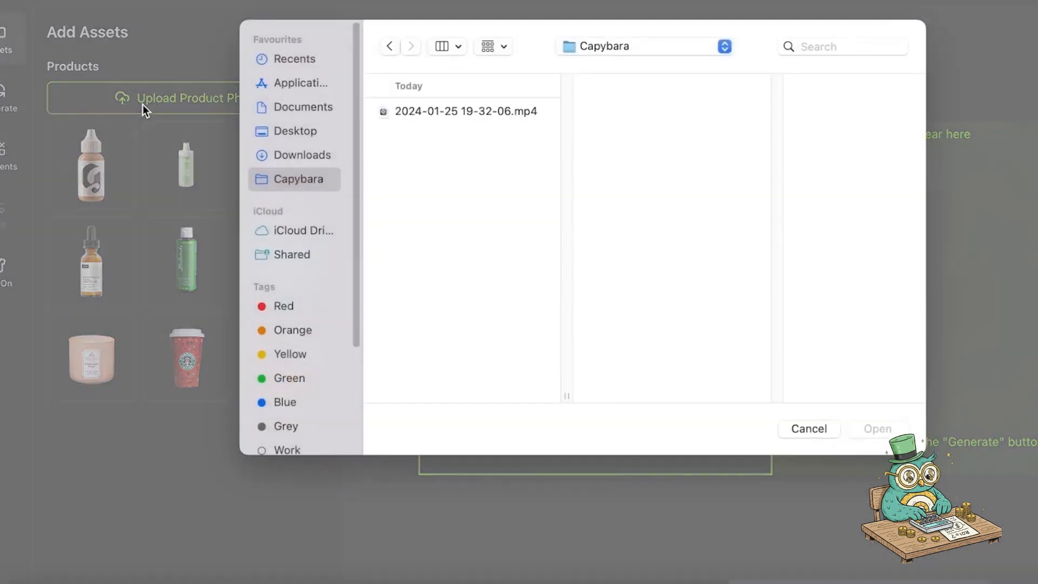
left_click(322, 150)
scroll(456, 319, "down", 3)
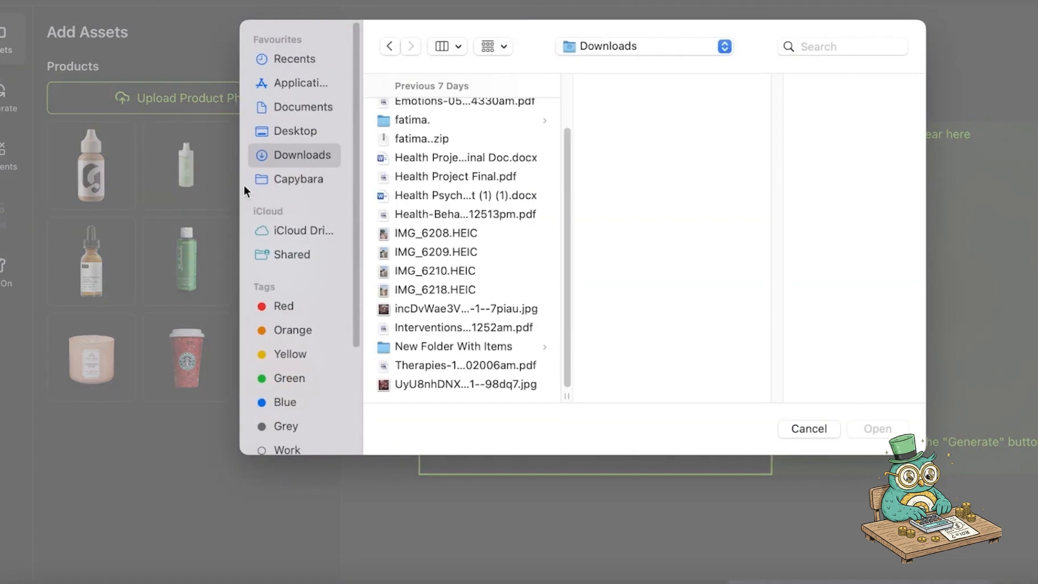
left_click(276, 136)
left_click(458, 129)
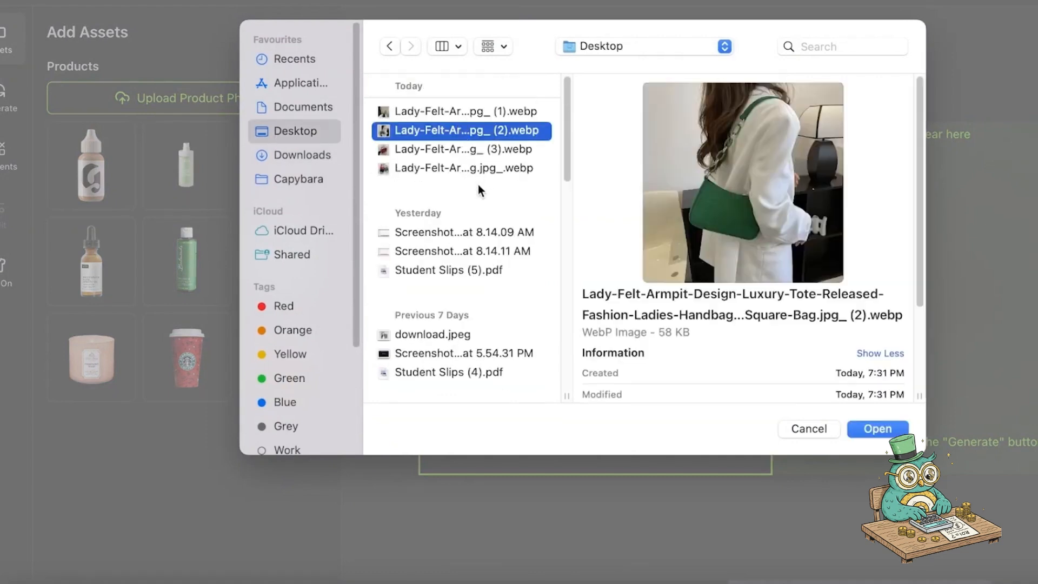
left_click(478, 177)
left_click(476, 129)
left_click(476, 114)
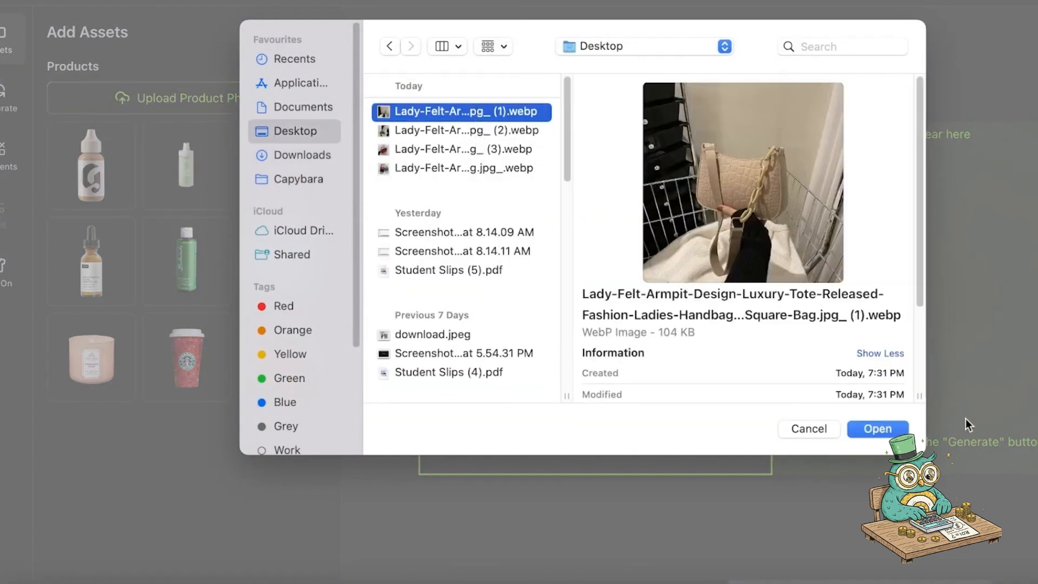
left_click(878, 429)
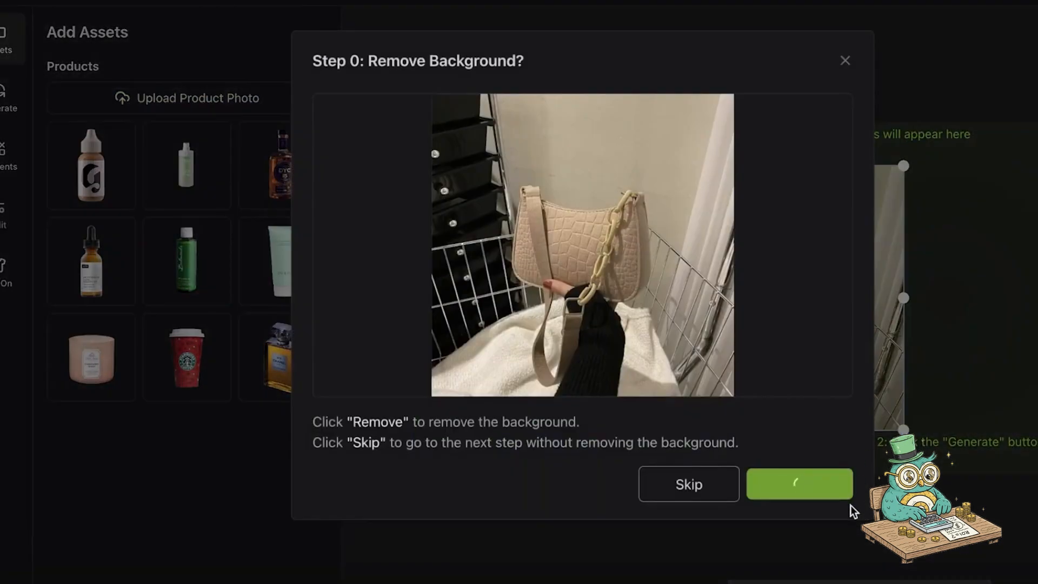
Remove the handbag photo's background and describe the product as "bag"
left_click(815, 475)
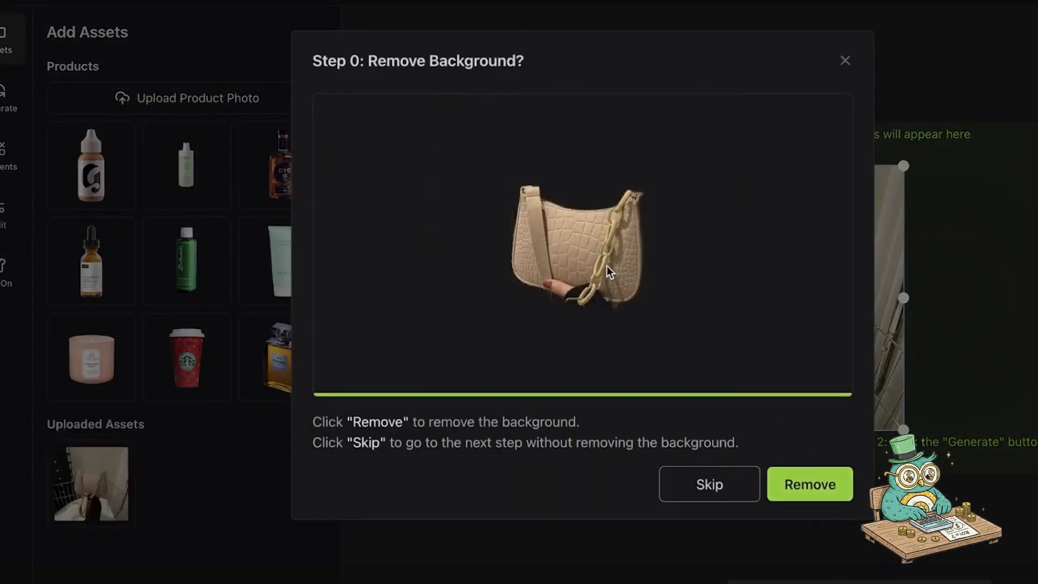
left_click(822, 479)
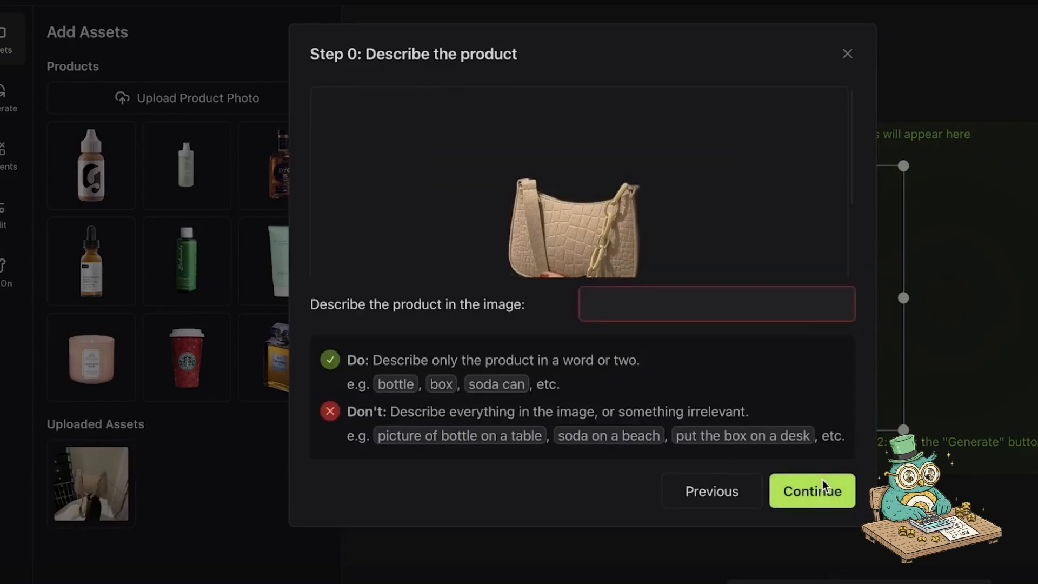
type("a person")
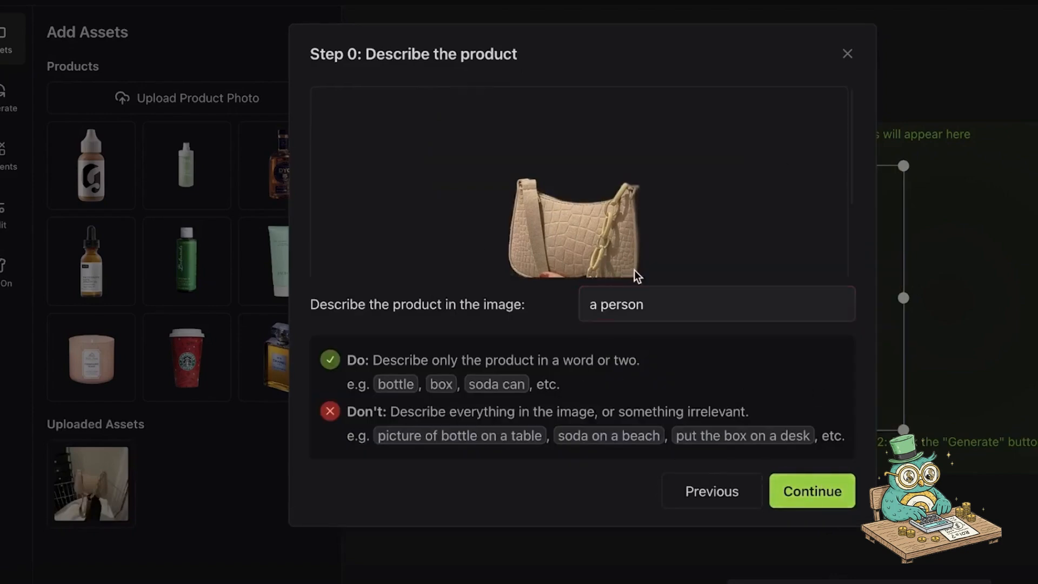
triple_click(667, 310)
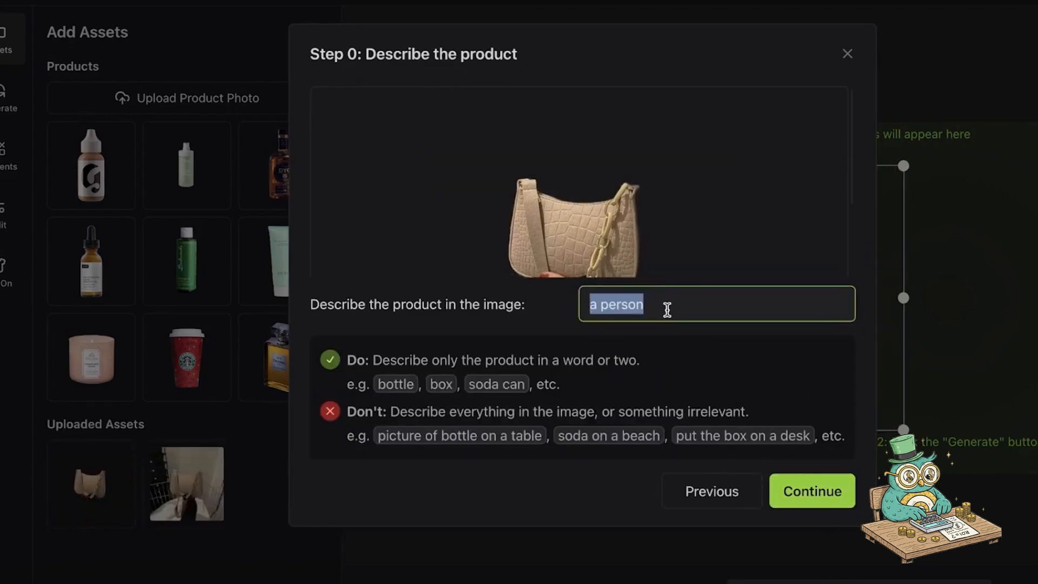
key("BackSpace")
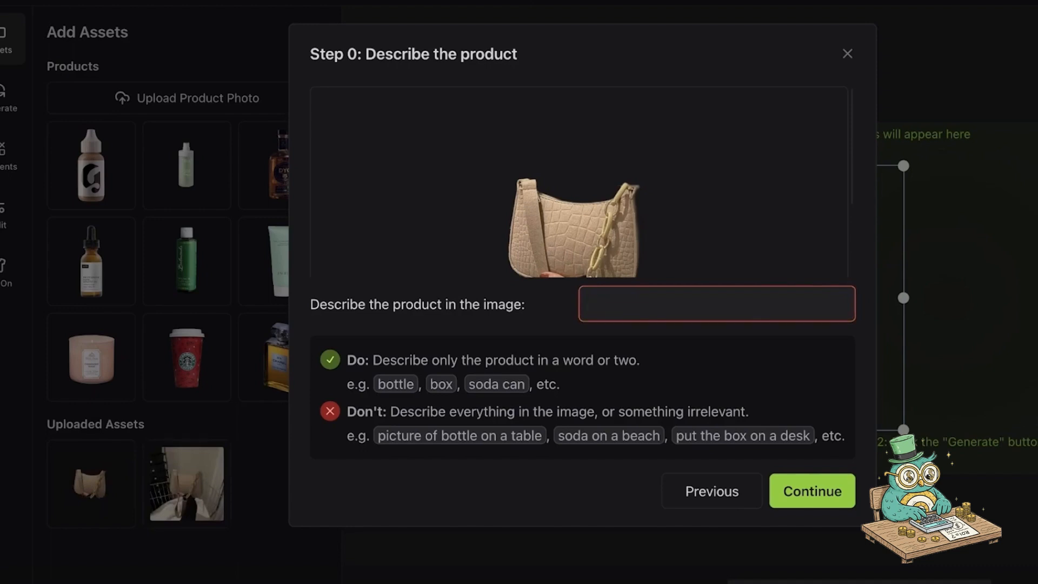
type("short, top ")
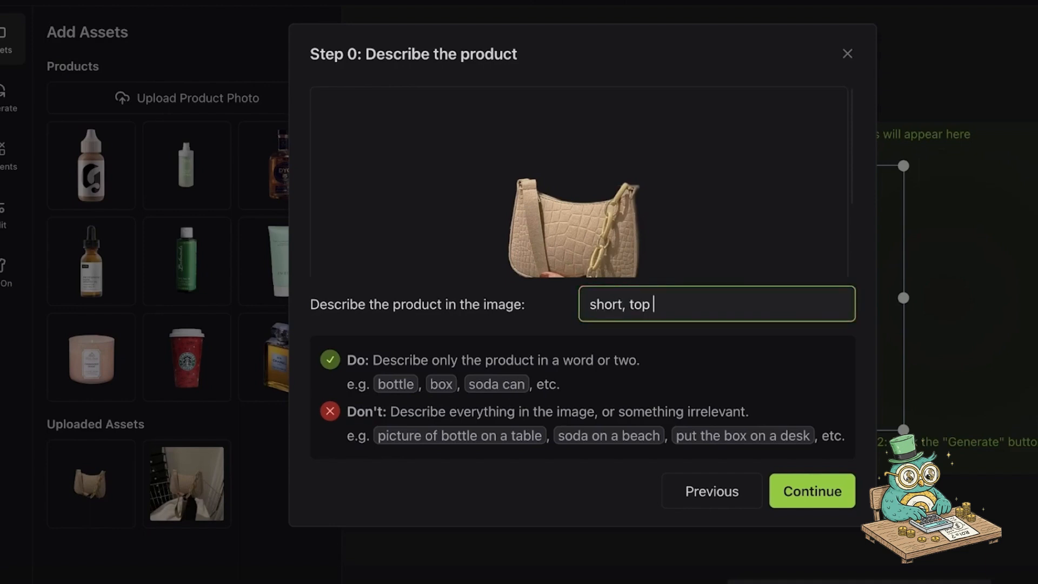
type("handle bag")
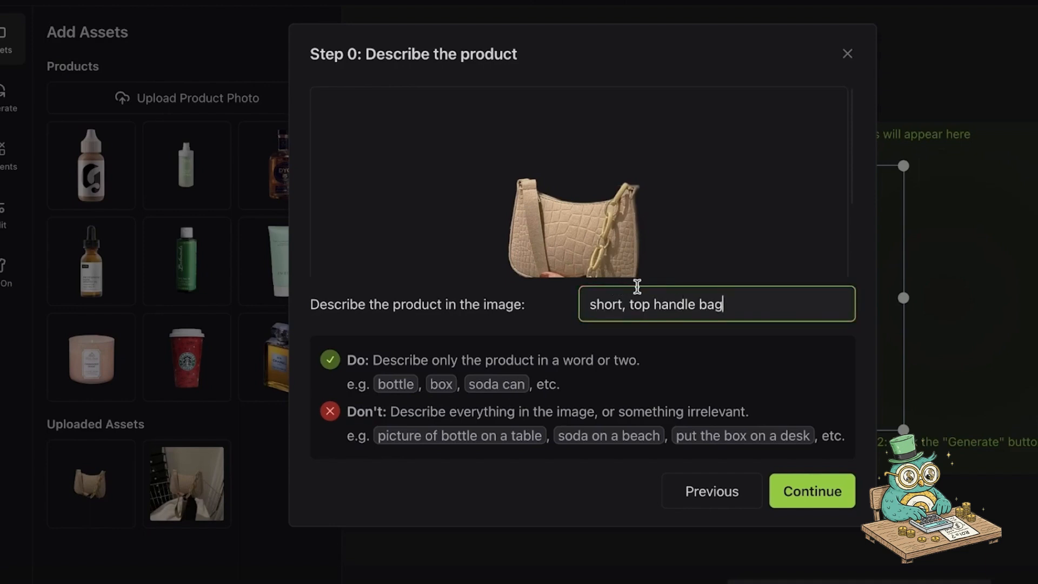
left_click_drag(697, 304, 589, 304)
key("BackSpace")
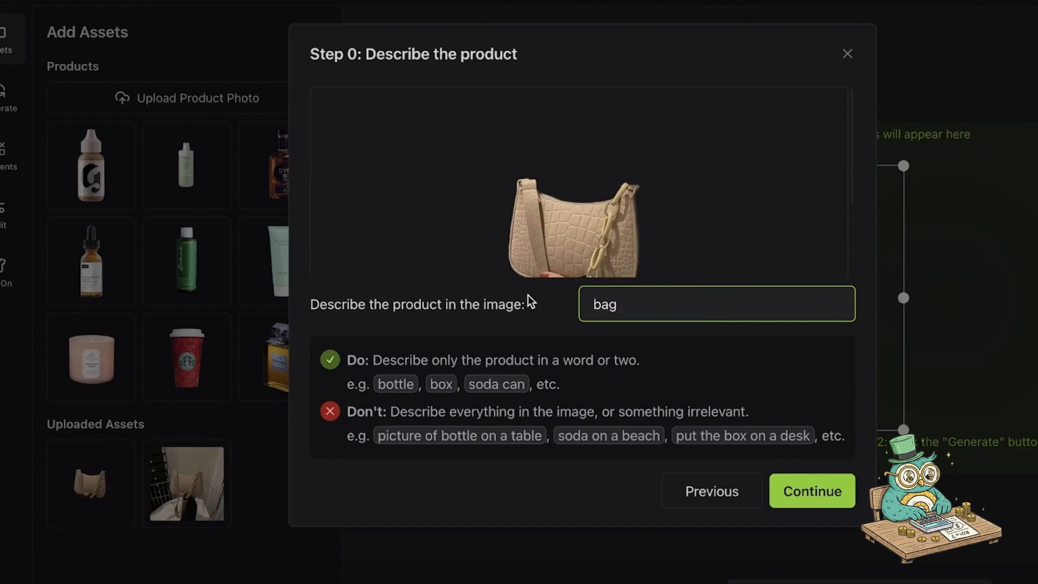
left_click(819, 492)
Delete the beige bag from the product frame and start generating the photoshoot with the bag-on-a-rock prompt
left_click_drag(787, 323, 742, 313)
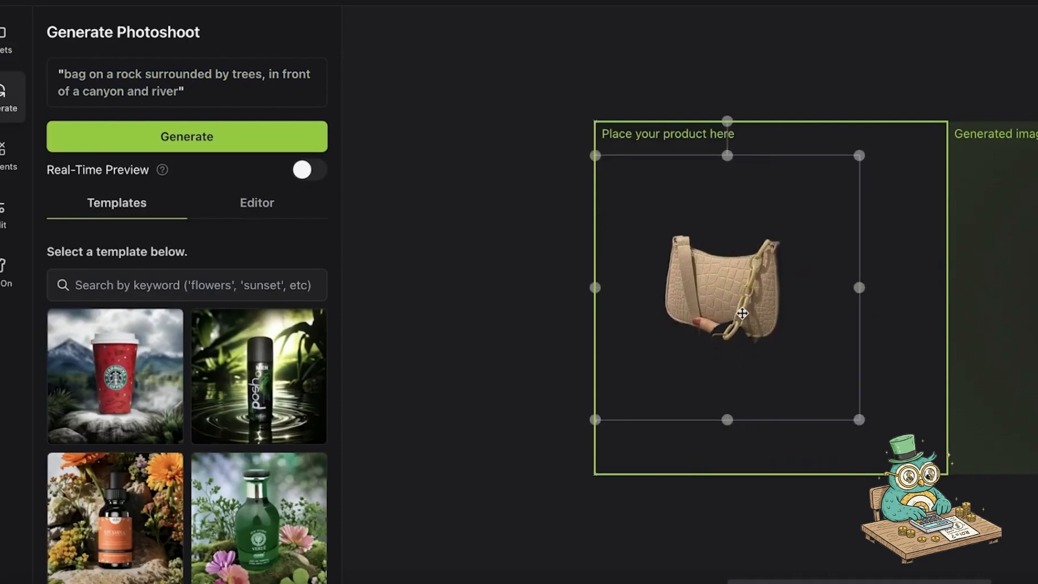
scroll(732, 354, "up", 4)
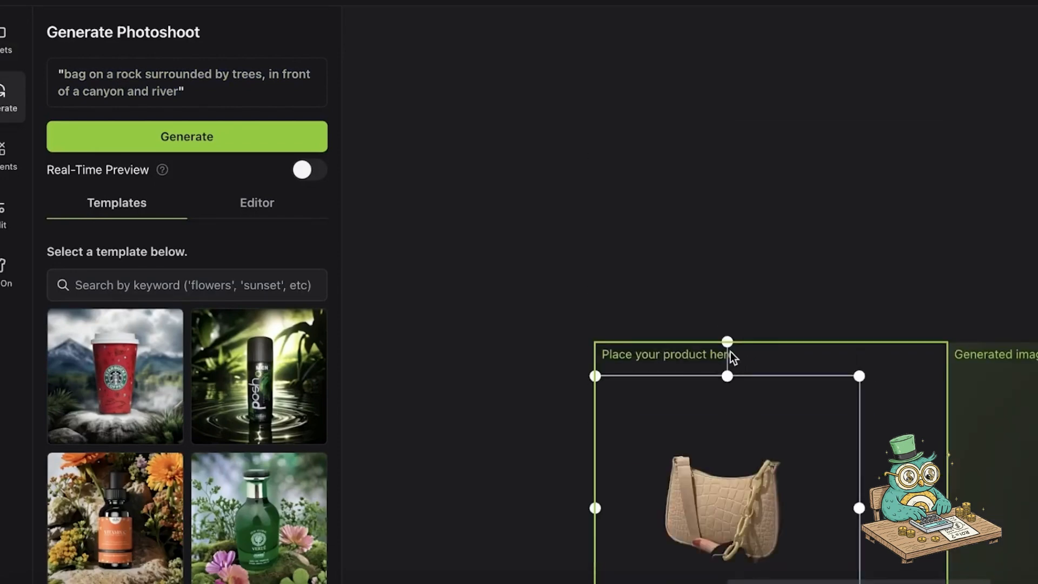
scroll(731, 351, "down", 4)
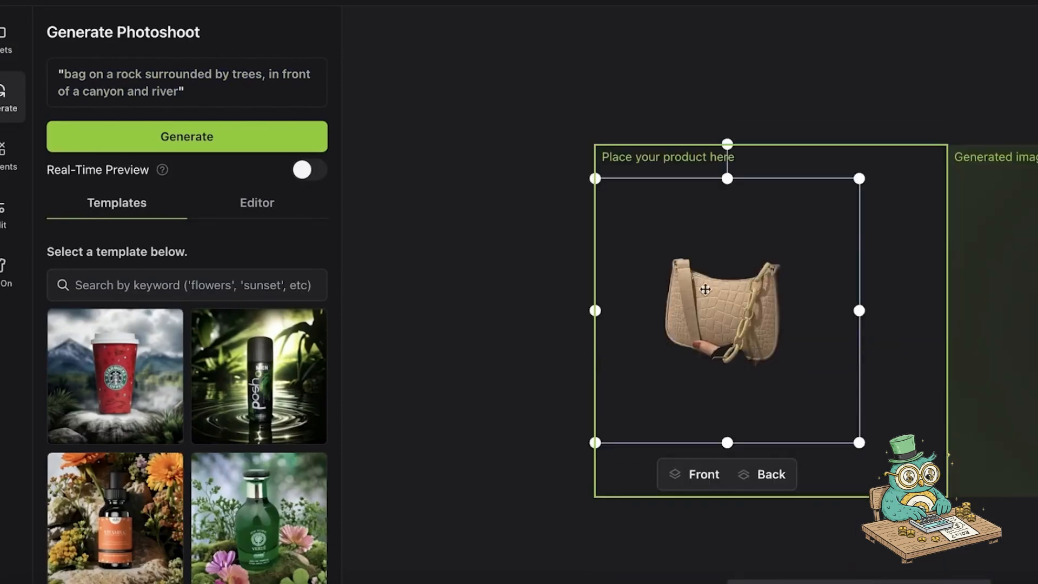
right_click(712, 264)
left_click(717, 272)
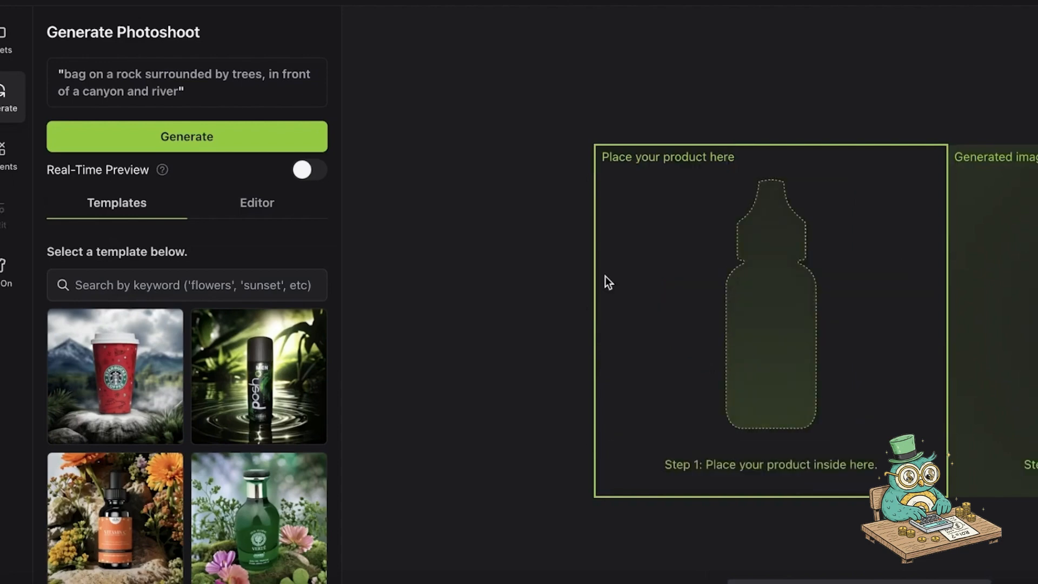
left_click(132, 142)
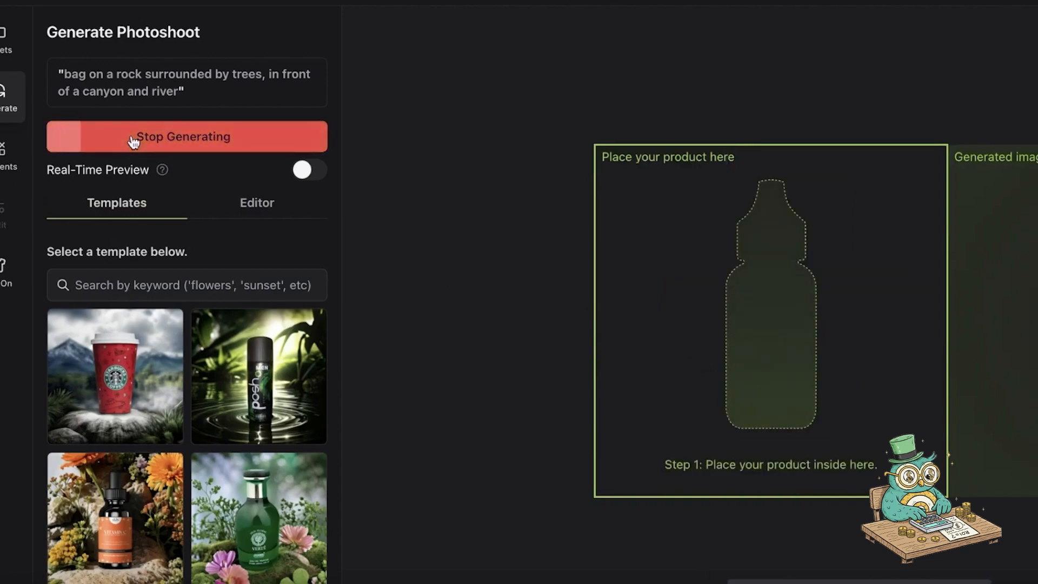
Upload the photo of four coloured handbags, ending in "g.jpg_.webp", from the Desktop folder as a product photo
left_click(4, 51)
left_click(162, 96)
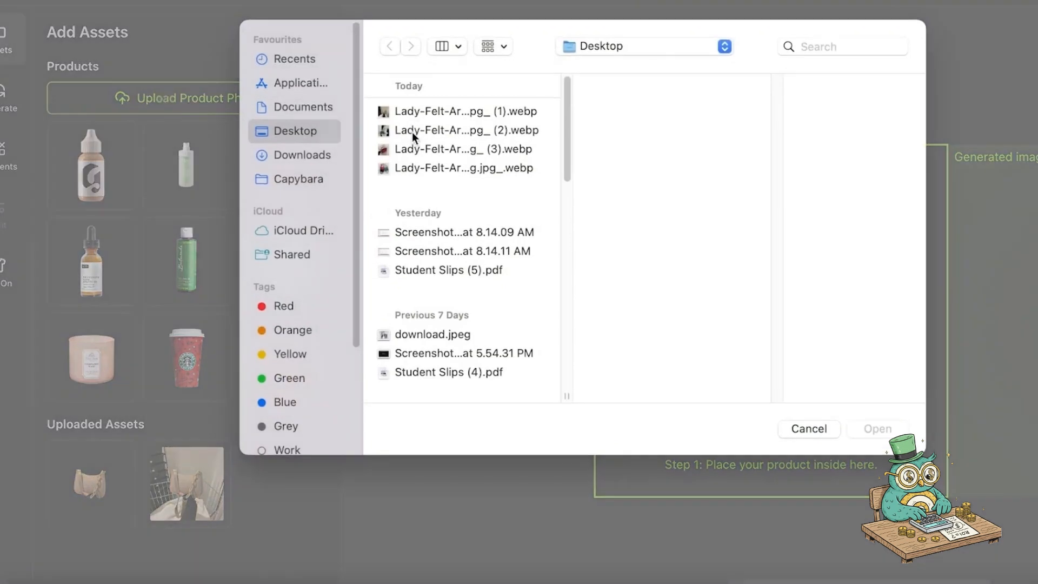
left_click(413, 132)
left_click(427, 169)
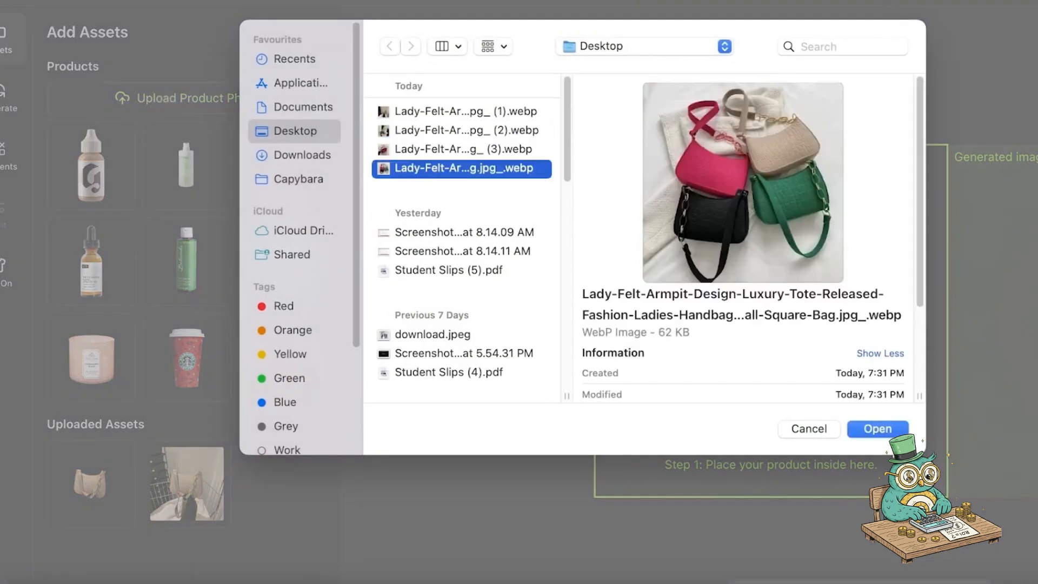
left_click(881, 422)
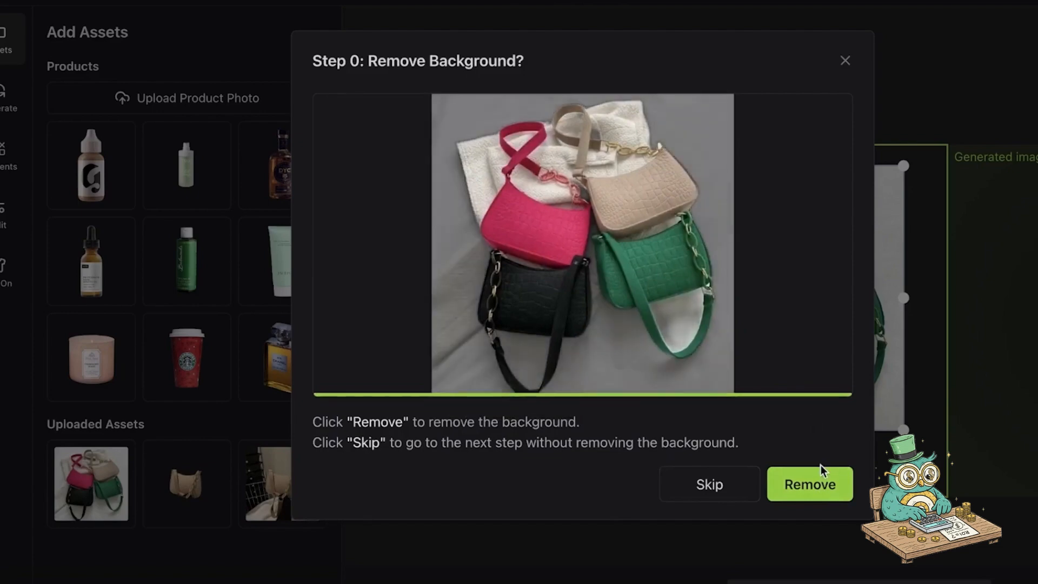
Remove the background from the photo of four coloured handbags and describe the product as "Bags"
left_click(818, 480)
scroll(627, 216, "down", 3)
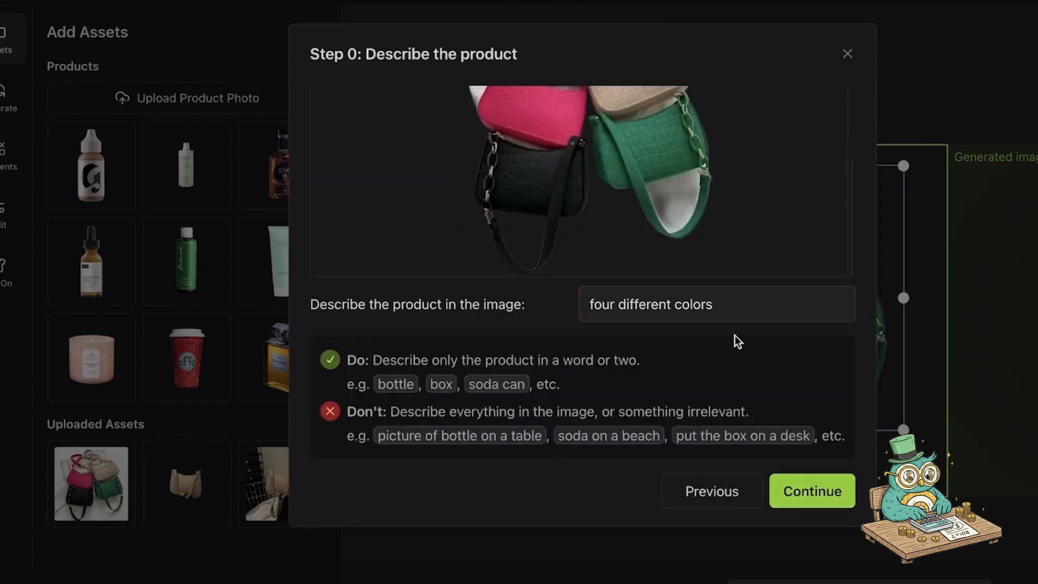
triple_click(737, 308)
type("Bags")
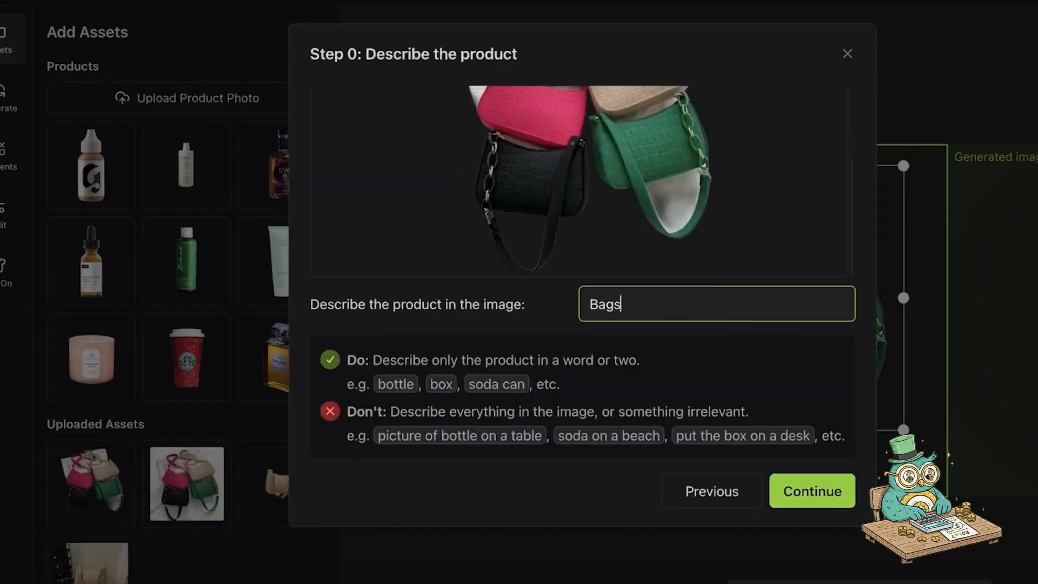
left_click(814, 501)
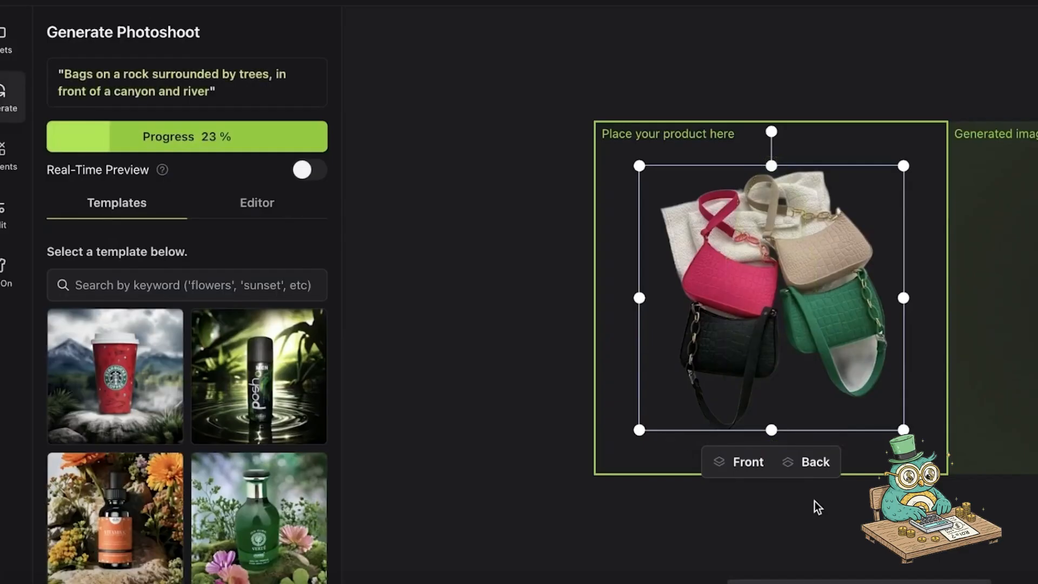
Slightly reduce the height of the four-bag cutout and move it up within the product frame
left_click_drag(765, 316, 773, 303)
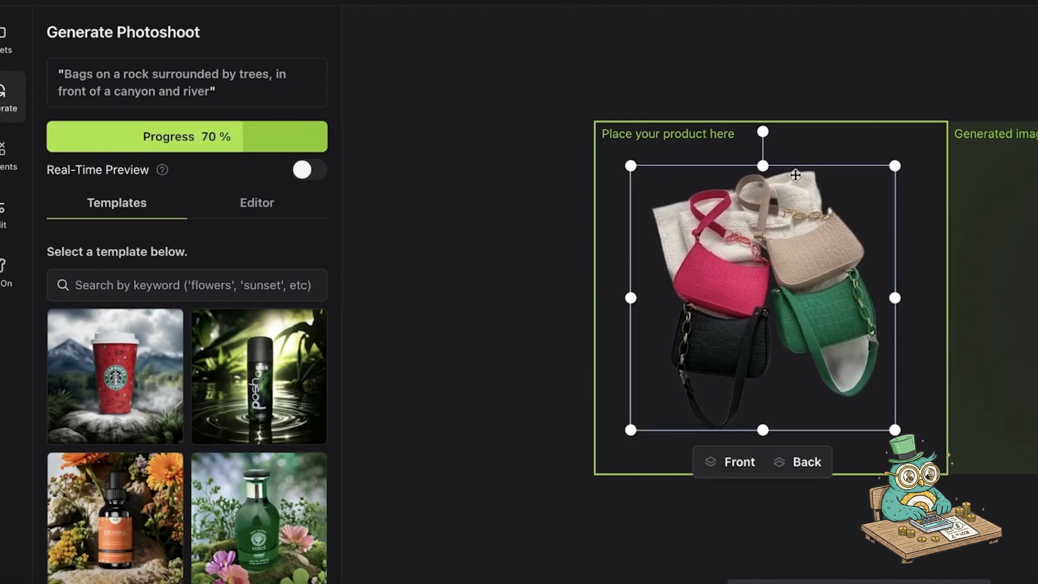
mouse_move(762, 165)
left_mouse_down()
mouse_move(776, 223)
mouse_move(773, 172)
left_mouse_up()
right_click(768, 312)
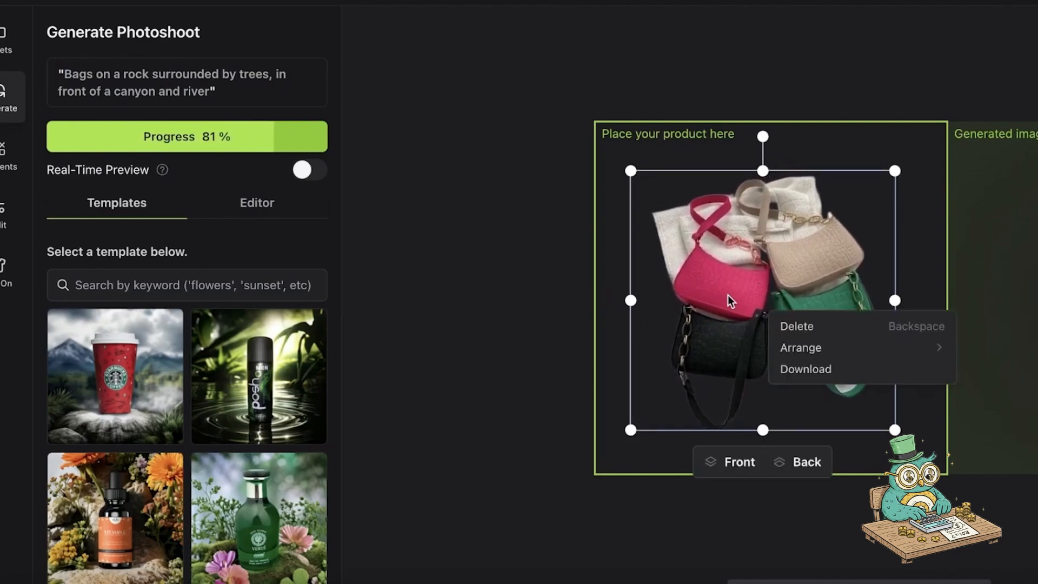
mouse_move(795, 354)
left_click(731, 317)
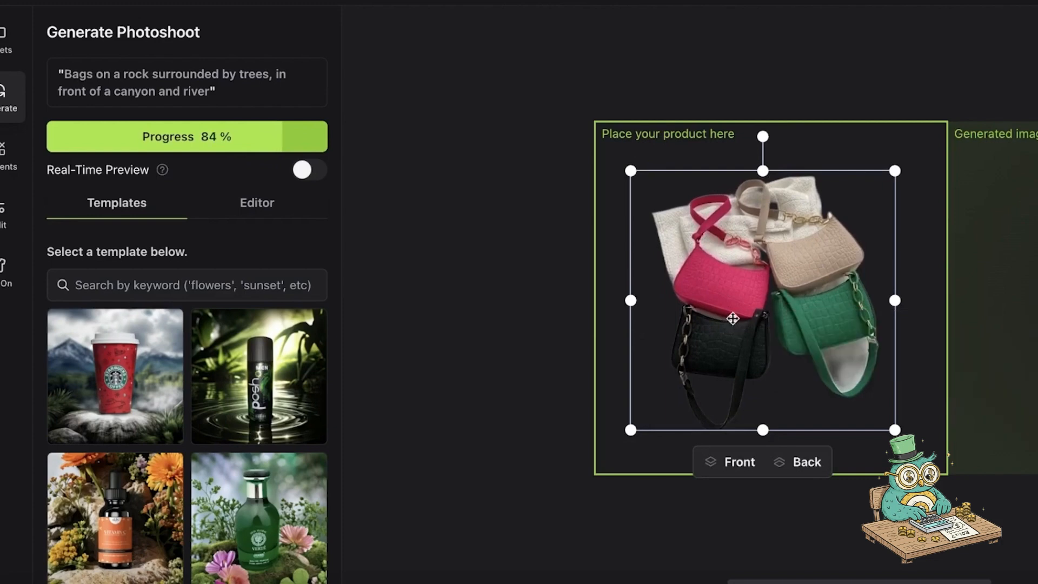
mouse_move(731, 317)
left_mouse_down()
mouse_move(732, 261)
mouse_move(729, 300)
left_mouse_up()
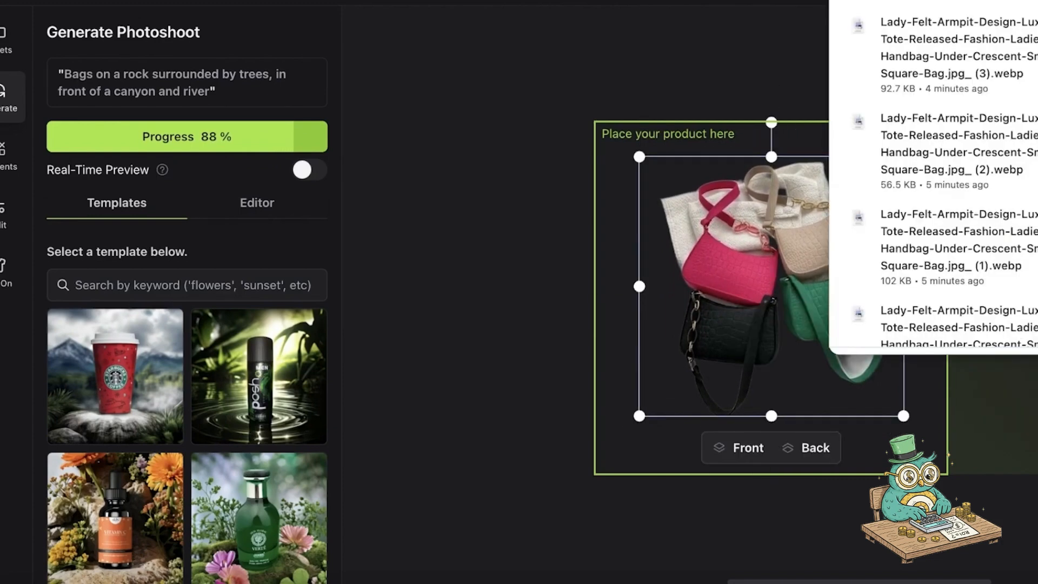
Open the downloaded cutout of the bags in the image viewer and try selecting the area of the black handbag
left_click(960, 12)
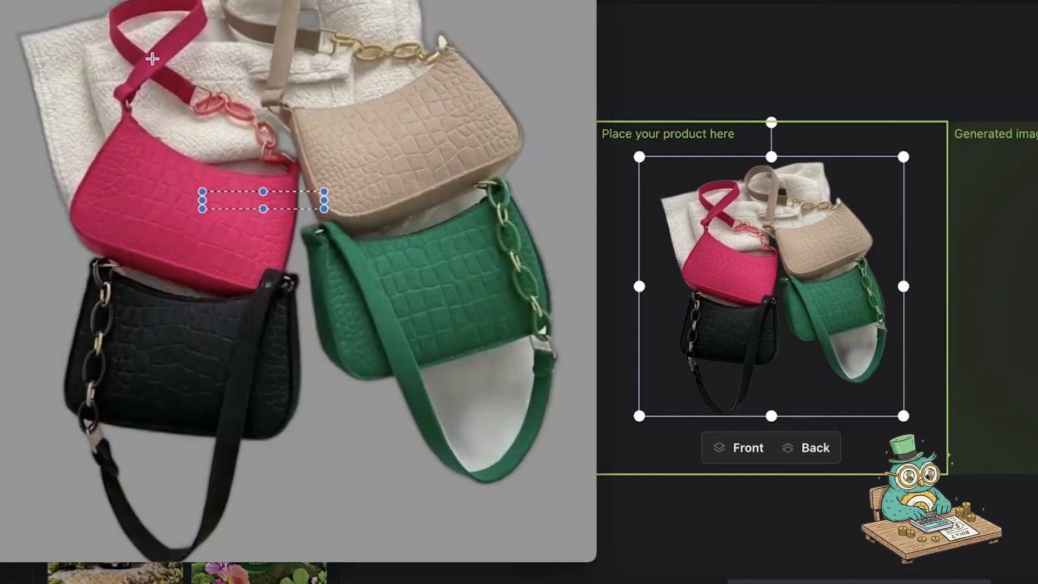
left_click_drag(43, 247, 303, 319)
left_click_drag(67, 275, 306, 583)
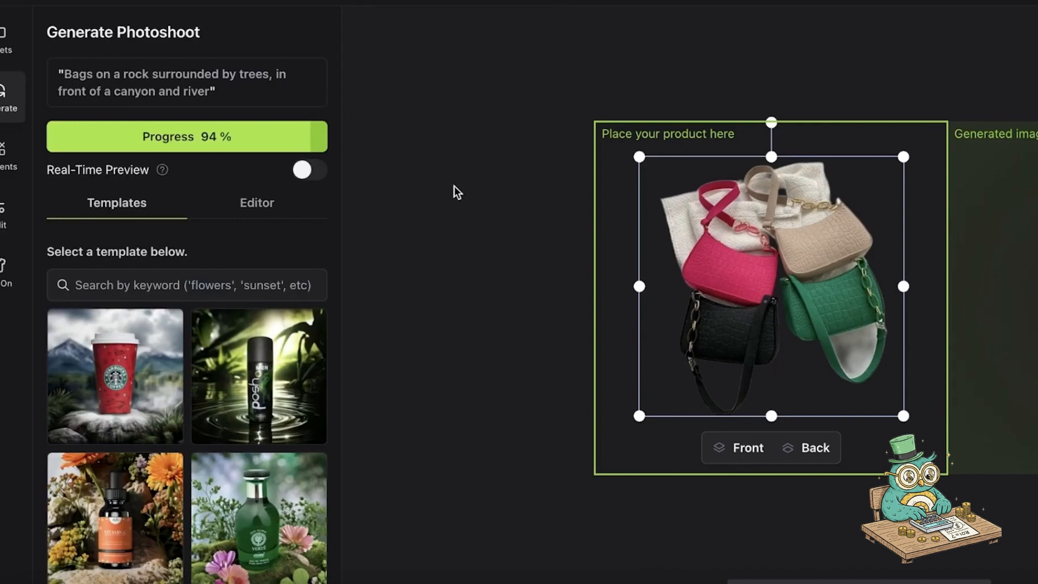
Look through the photoshoot templates and examine the prompt editor's placement, surrounding, background and render options
left_click(156, 282)
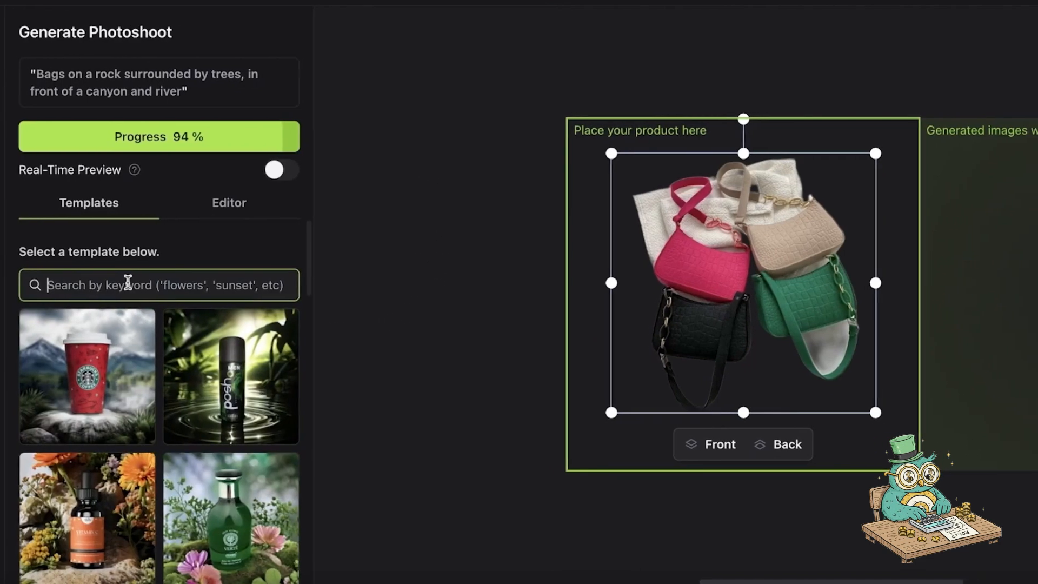
scroll(179, 389, "down", 2)
scroll(119, 417, "down", 3)
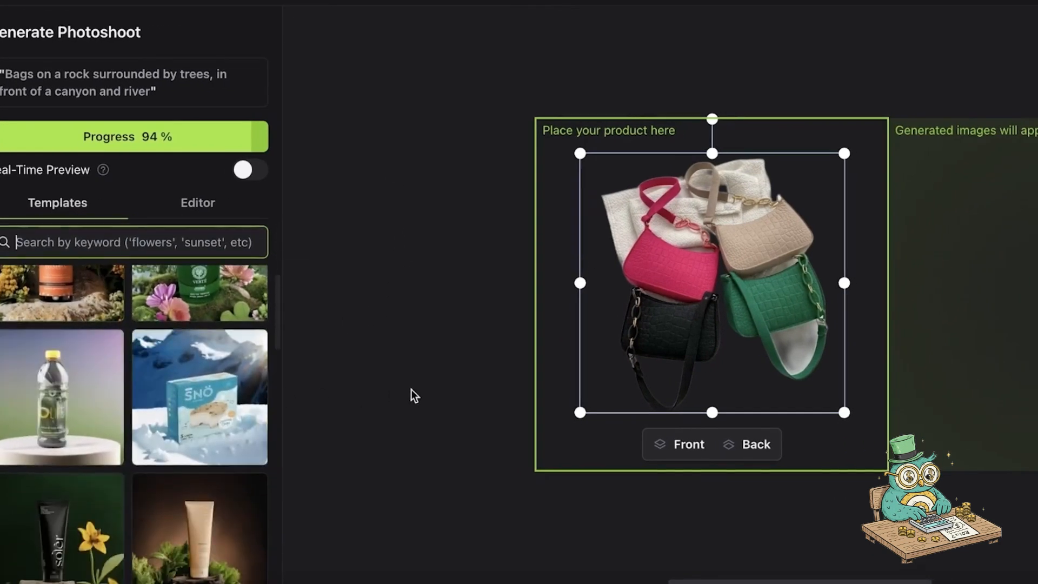
scroll(68, 476, "down", 3)
scroll(97, 448, "up", 5)
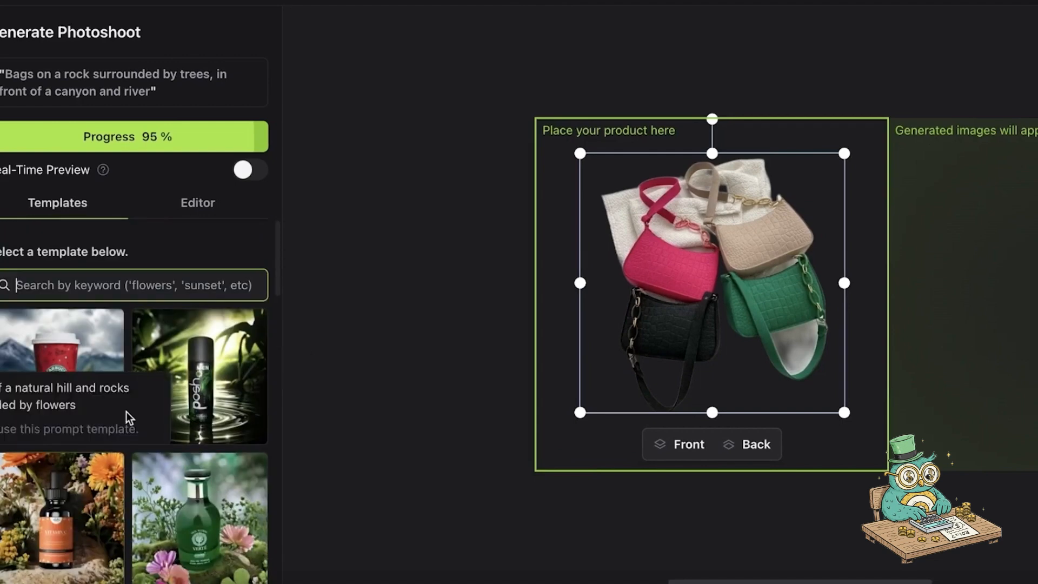
left_click(202, 218)
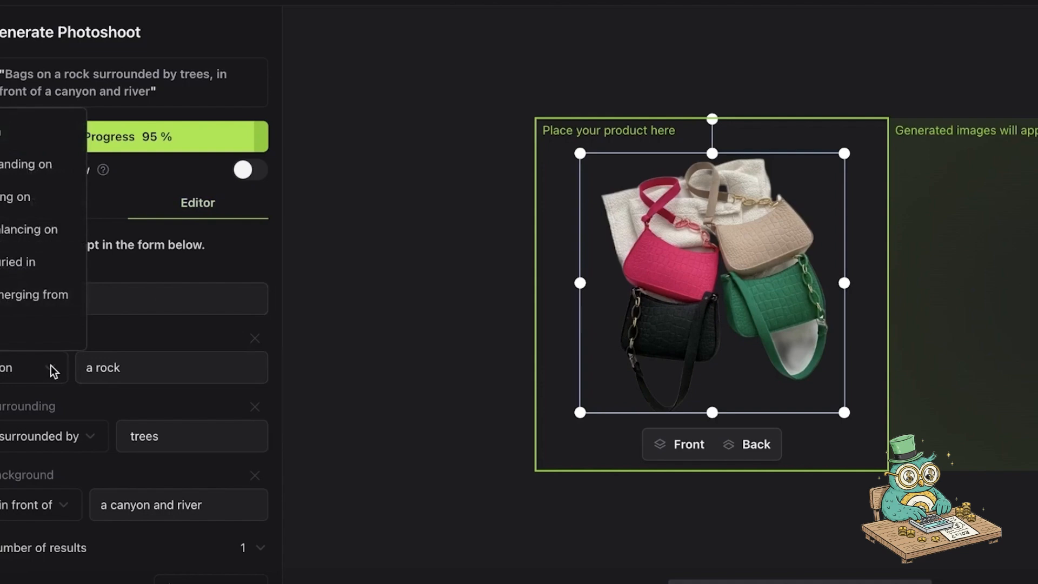
left_click(130, 396)
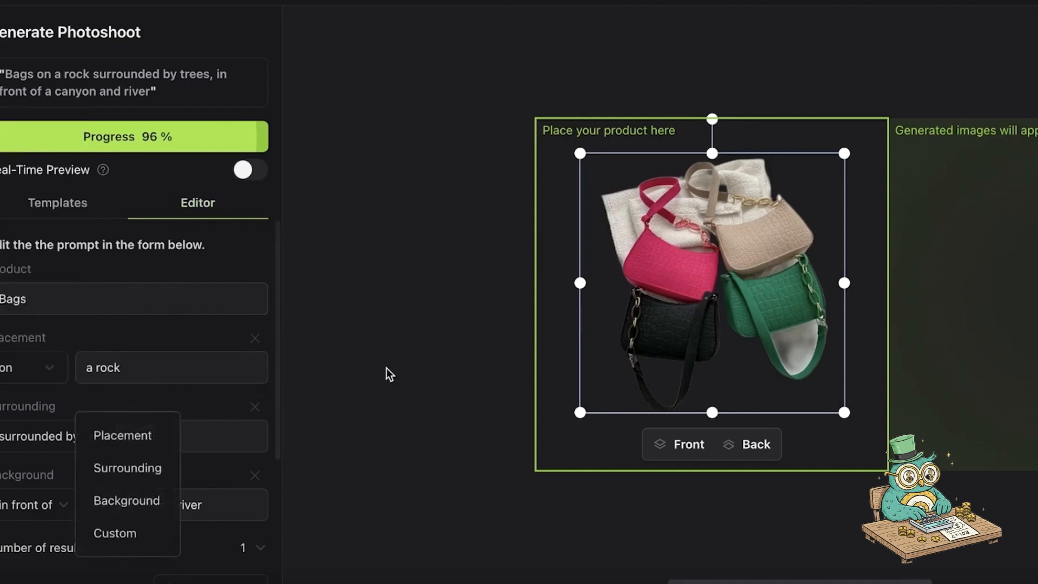
left_click(44, 475)
scroll(39, 474, "down", 4)
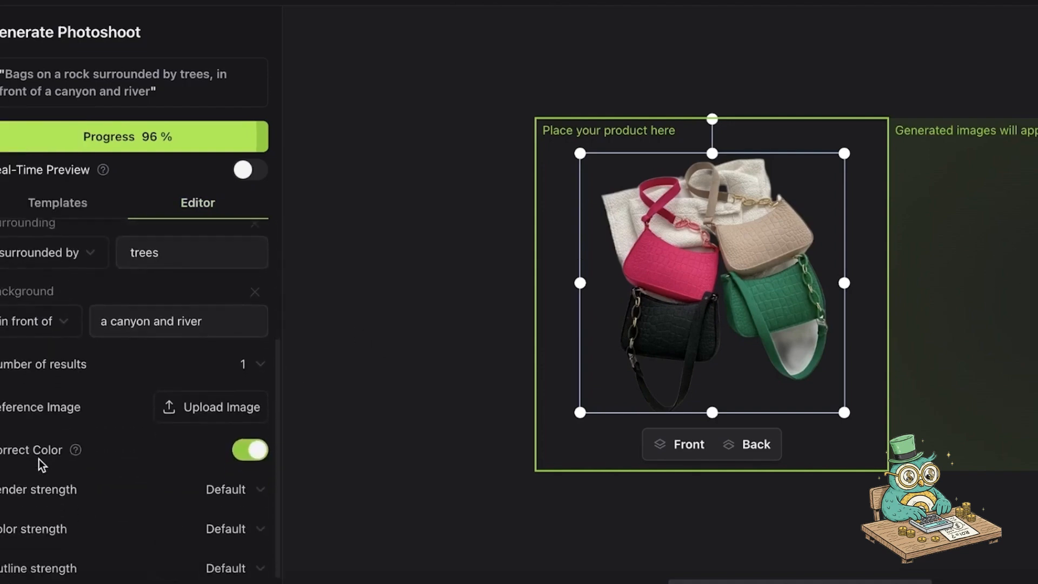
scroll(72, 236, "up", 5)
Return to the photoshoot templates and search them for "person"
left_click(28, 203)
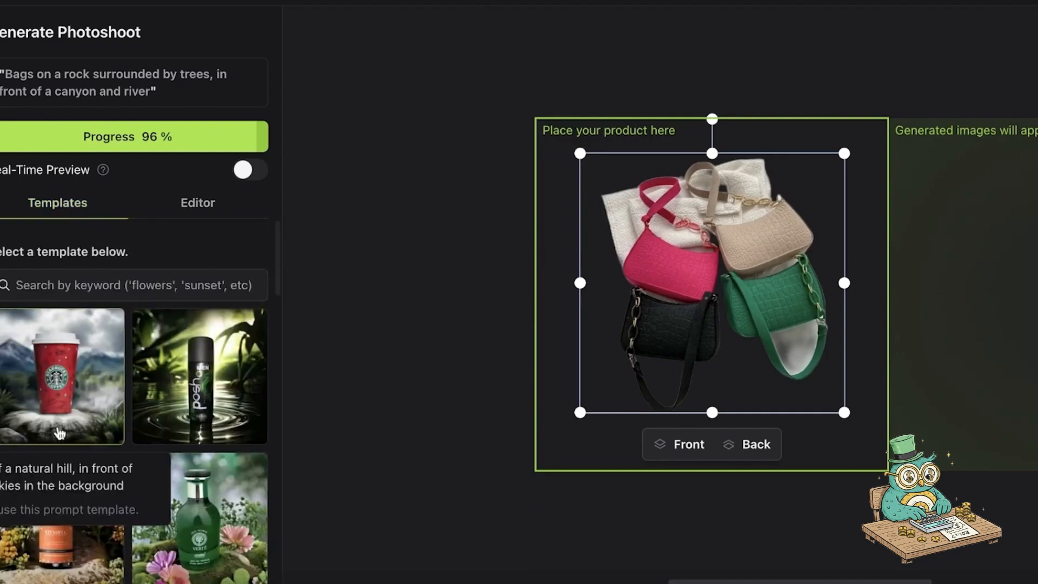
scroll(135, 433, "down", 10)
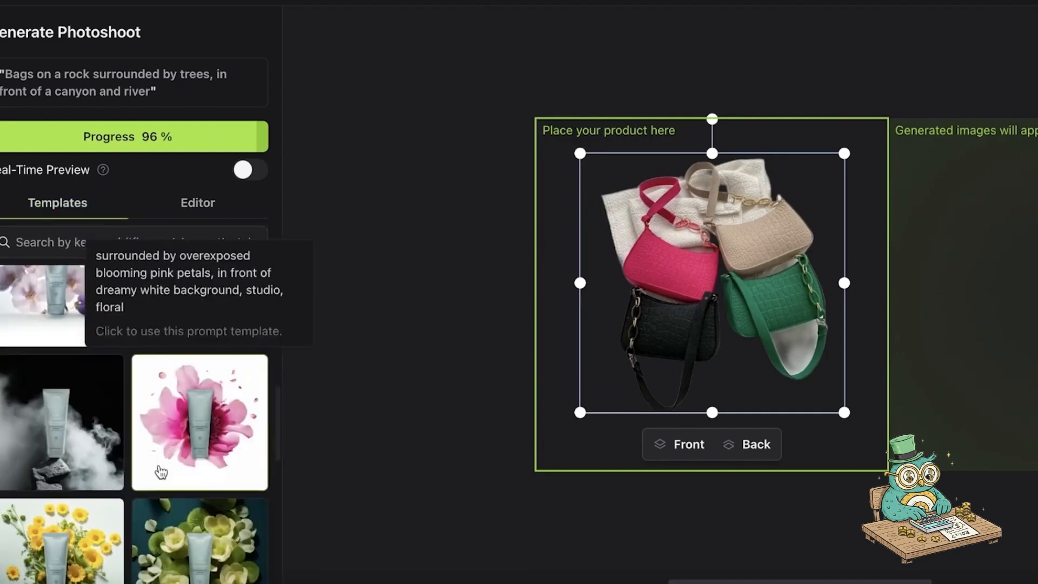
scroll(137, 254, "down", 3)
left_click(132, 237)
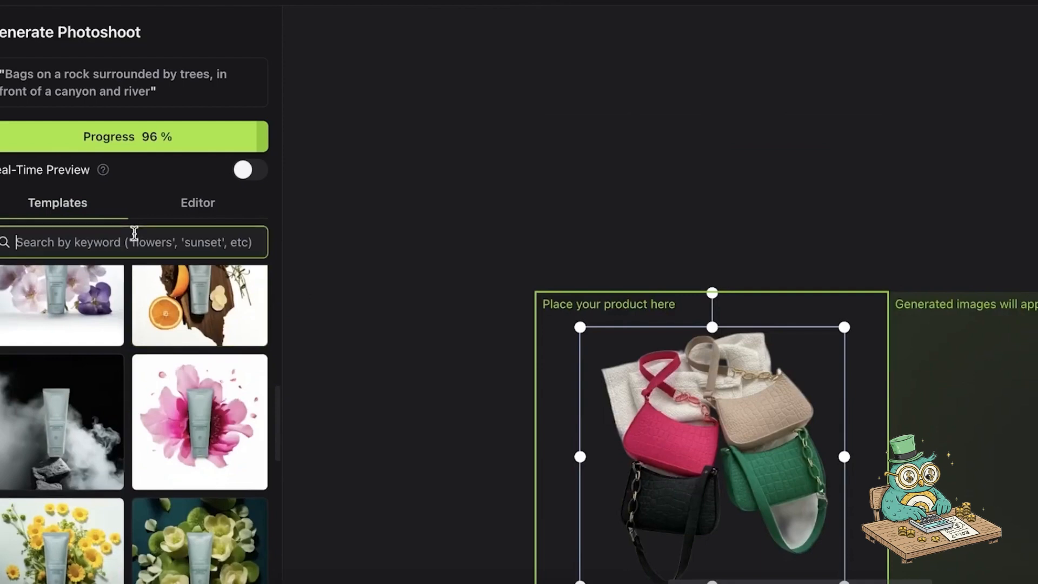
type("person")
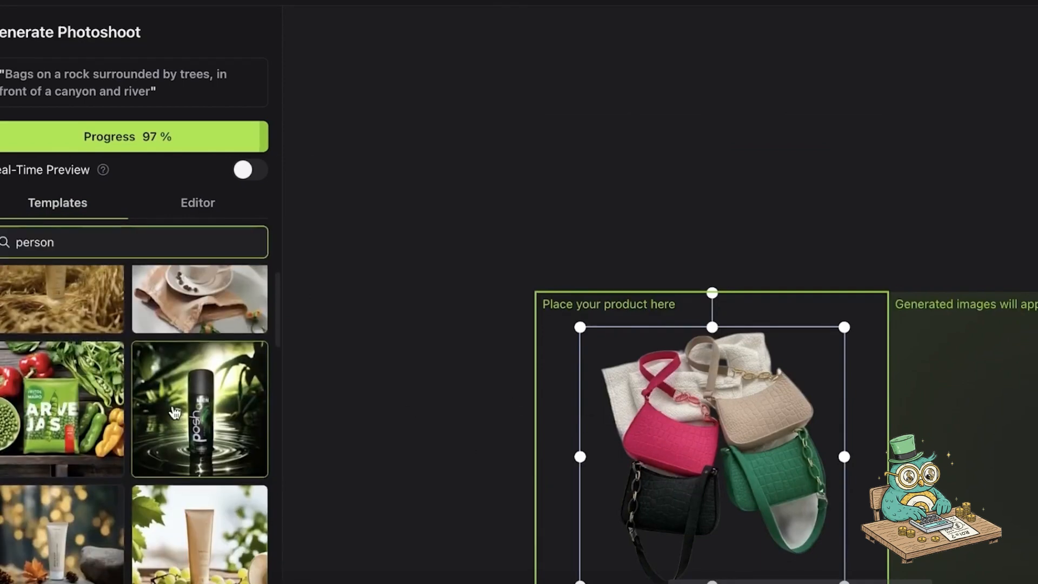
scroll(81, 357, "up", 1)
scroll(86, 370, "down", 5)
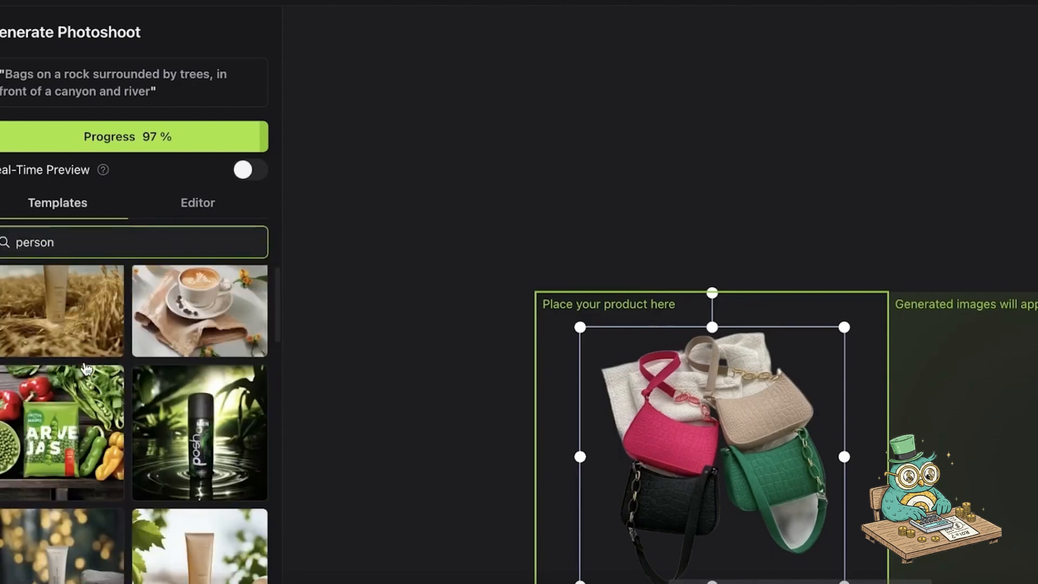
scroll(86, 376, "down", 3)
Search the templates for "fashion" and apply the circular gradient platform template with spotlight and fluid 3D background
triple_click(183, 228)
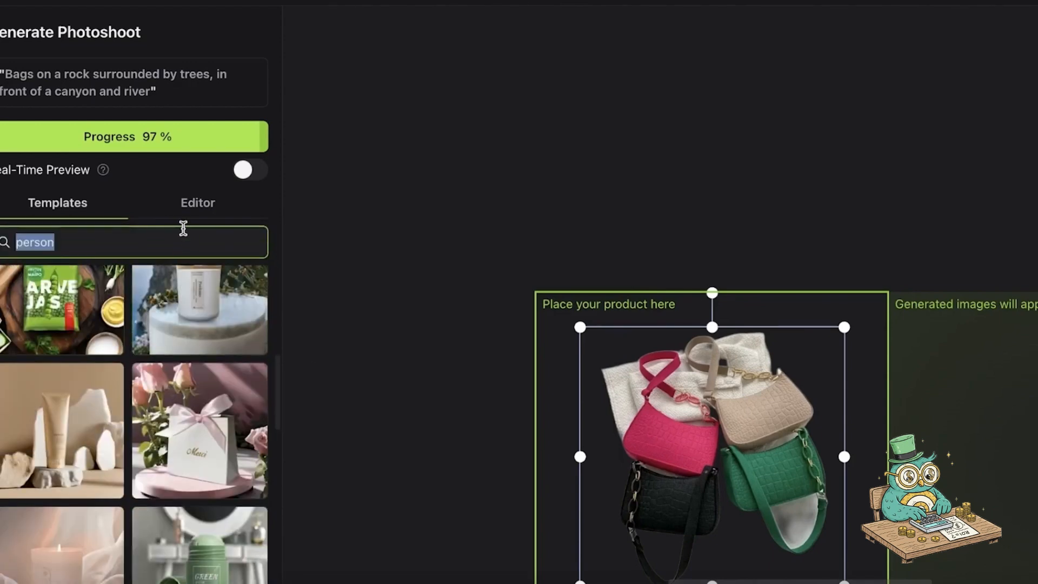
type("fashion")
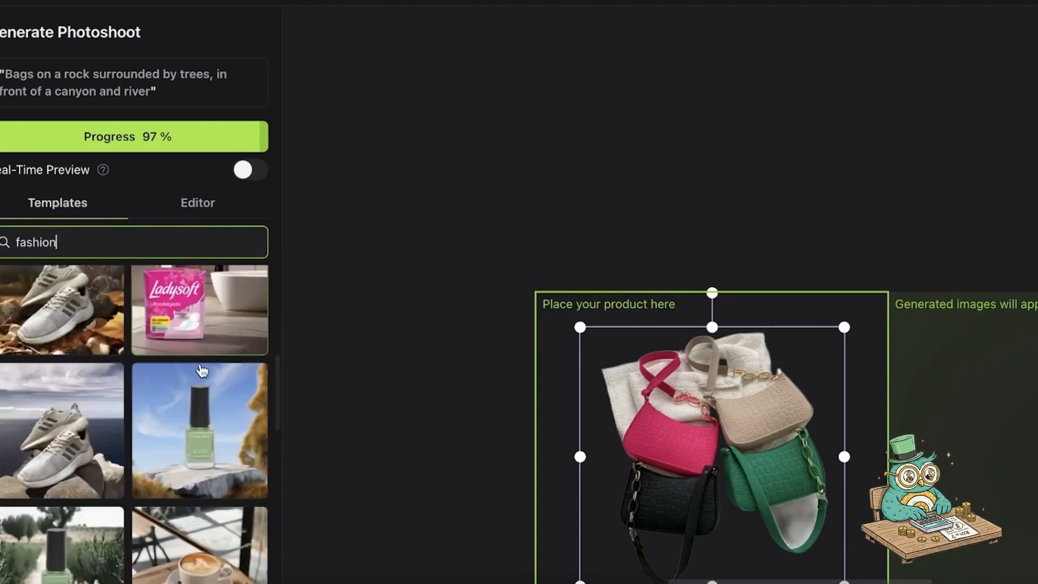
scroll(191, 393, "up", 8)
scroll(190, 394, "up", 3)
scroll(63, 391, "down", 7)
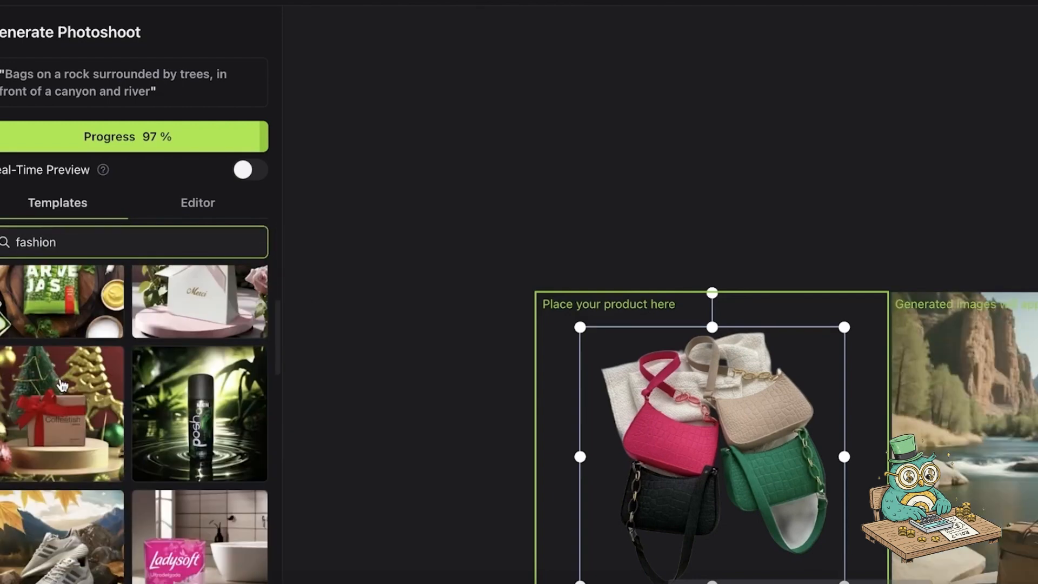
scroll(73, 398, "down", 1)
scroll(73, 399, "down", 10)
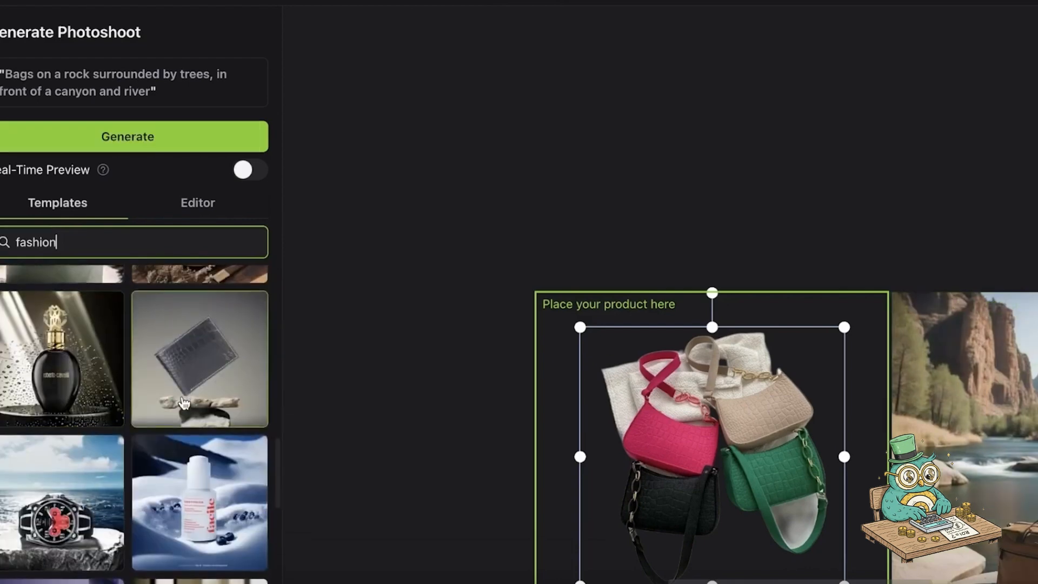
scroll(508, 357, "down", 4)
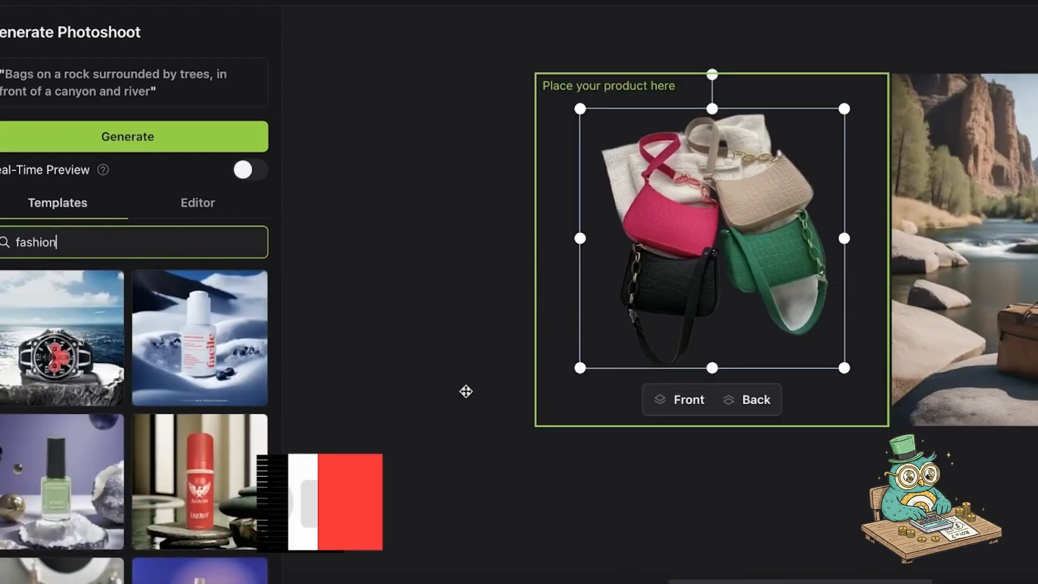
scroll(130, 465, "down", 5)
left_click(200, 373)
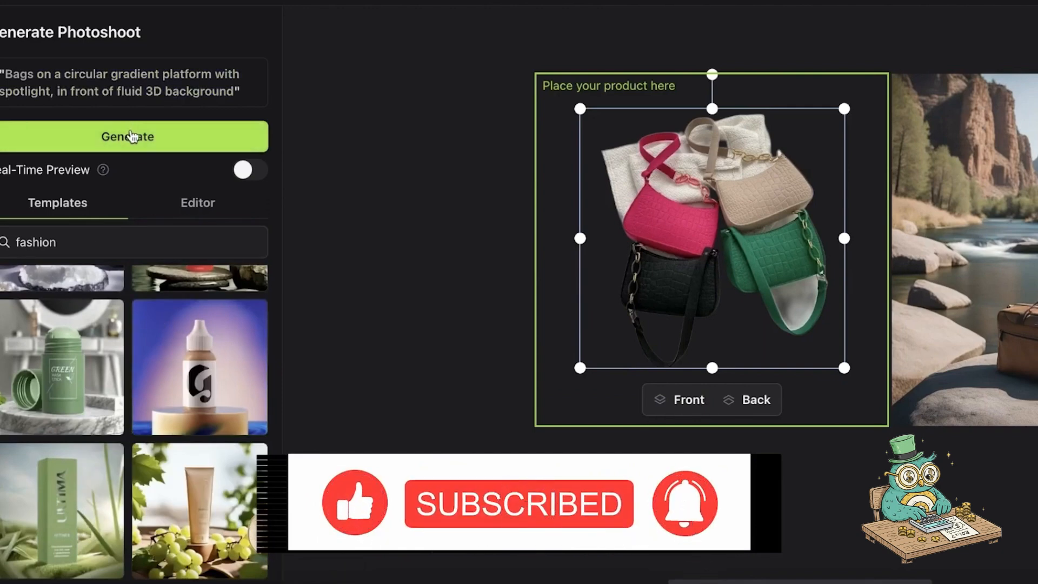
Generate the photoshoot of the bags on a circular gradient platform with spotlight in front of a fluid 3D background
left_click(129, 134)
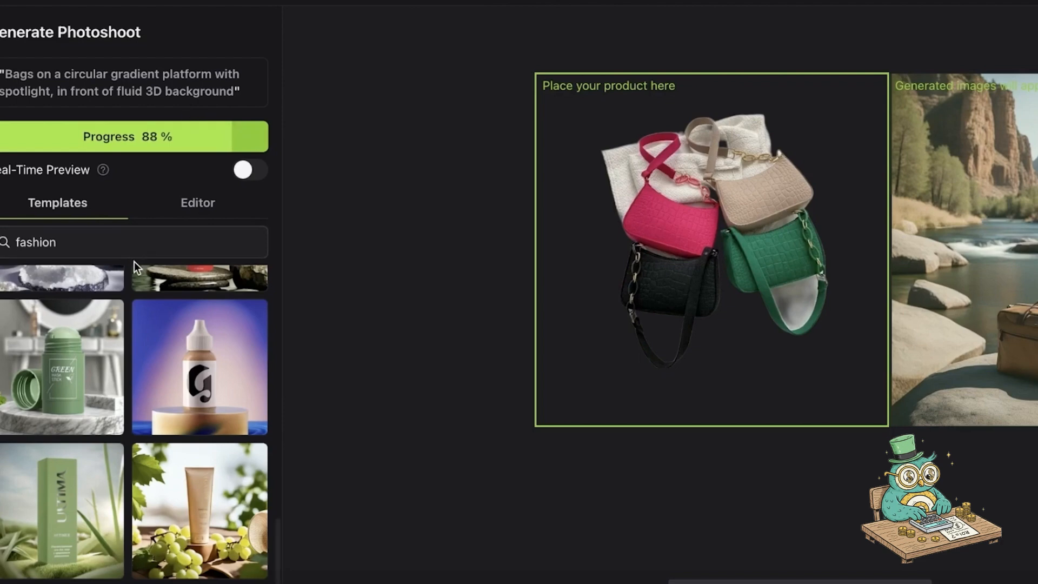
scroll(709, 307, "up", 1)
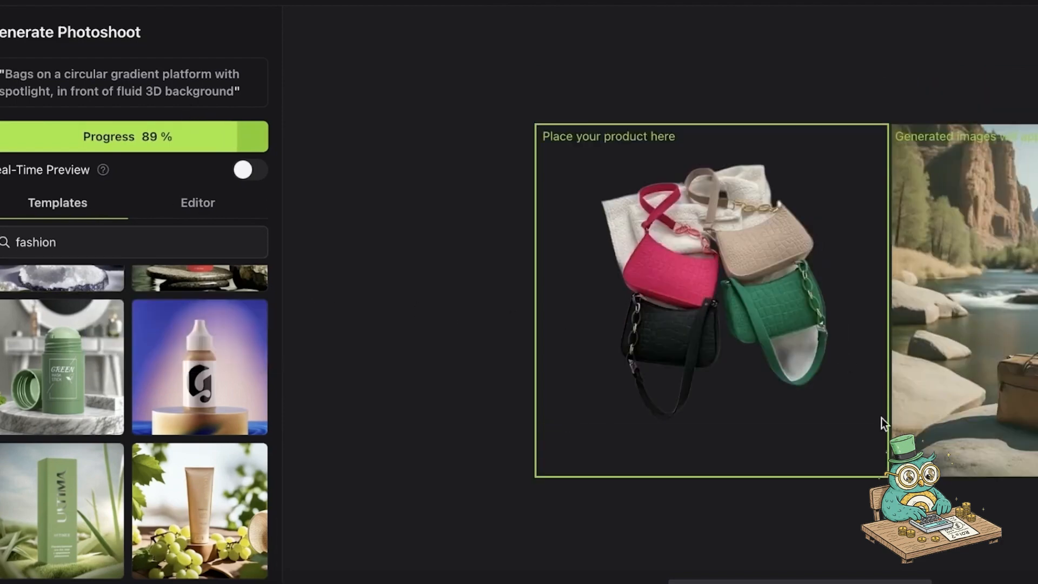
scroll(880, 421, "right", 5)
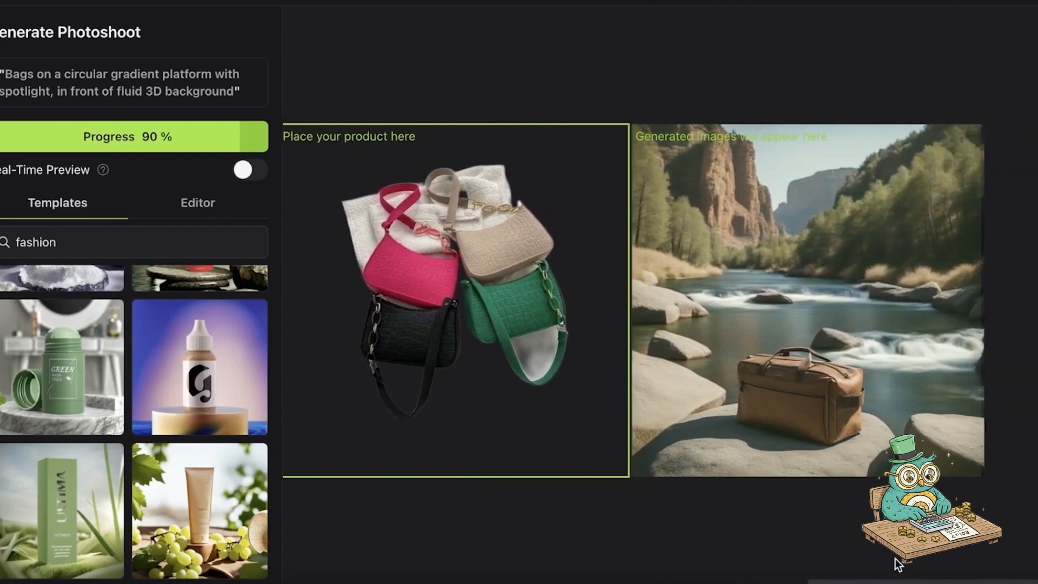
Move the earlier canyon river image aside and shift the new gradient-platform image against the product frame
left_click_drag(896, 560, 881, 554)
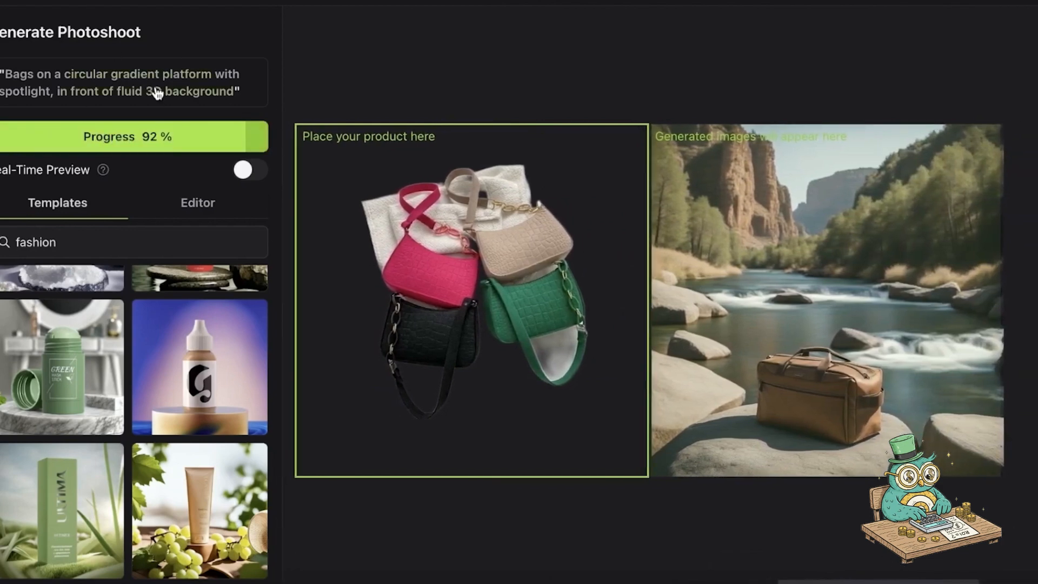
left_click_drag(719, 196, 880, 175)
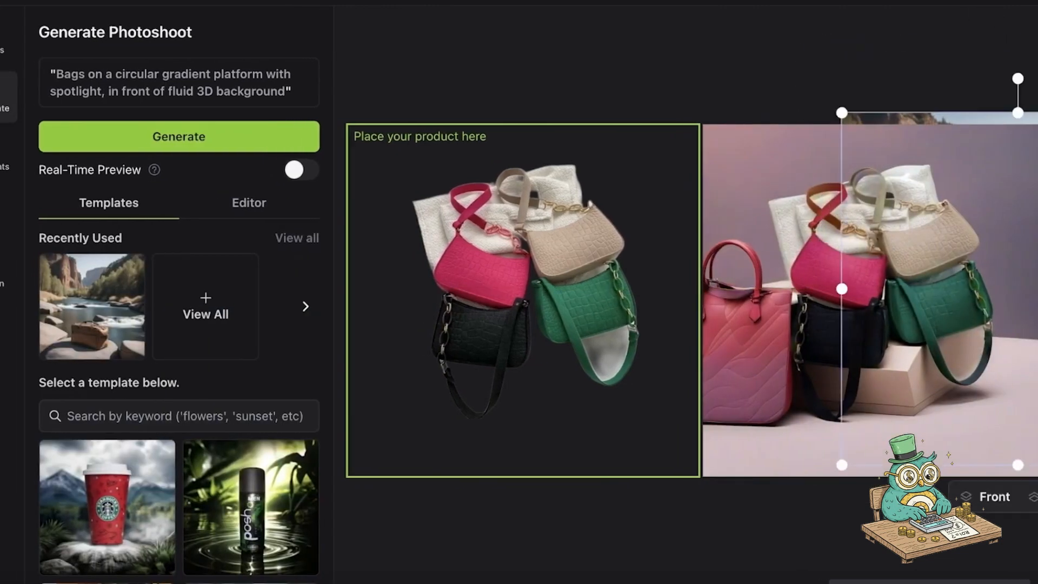
mouse_move(908, 275)
left_mouse_down()
mouse_move(934, 238)
mouse_move(905, 275)
left_mouse_up()
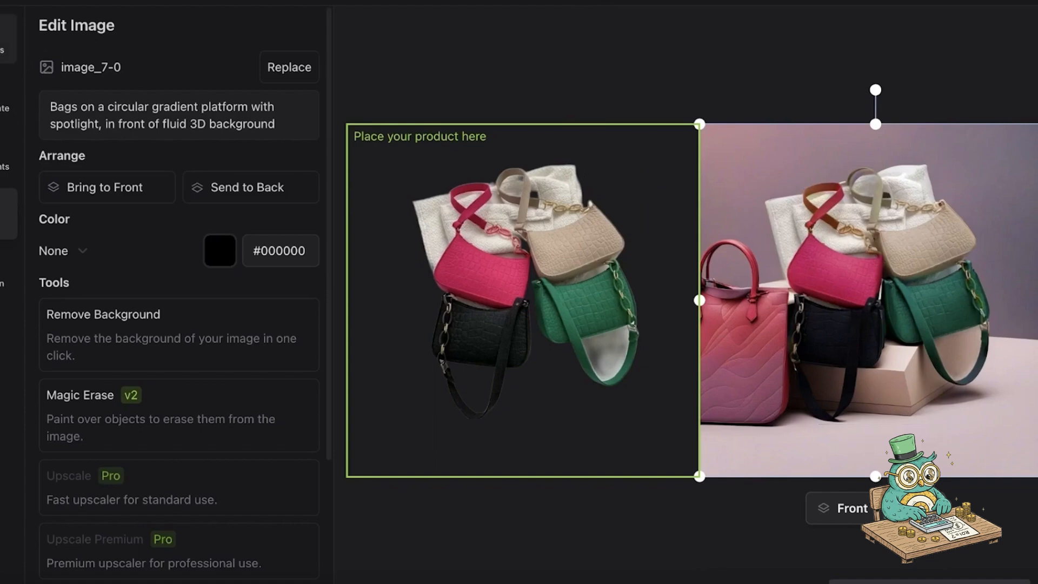
Upload the blue quilted purse photo, the DINIDOR webp file in the Desktop folder, as a new product photo
left_click(8, 39)
left_click(157, 109)
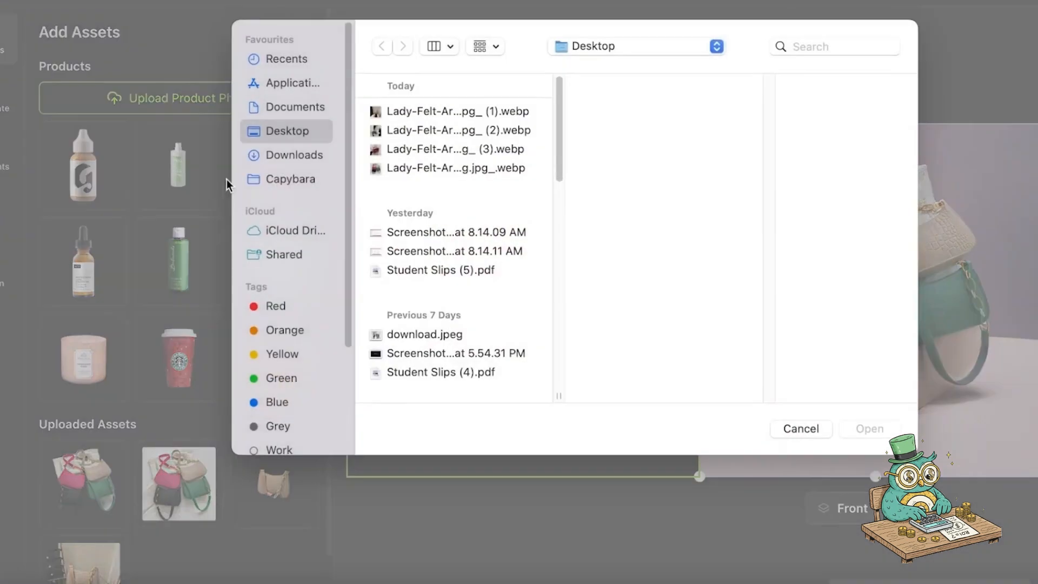
left_click(286, 180)
left_click(285, 157)
scroll(498, 270, "down", 5)
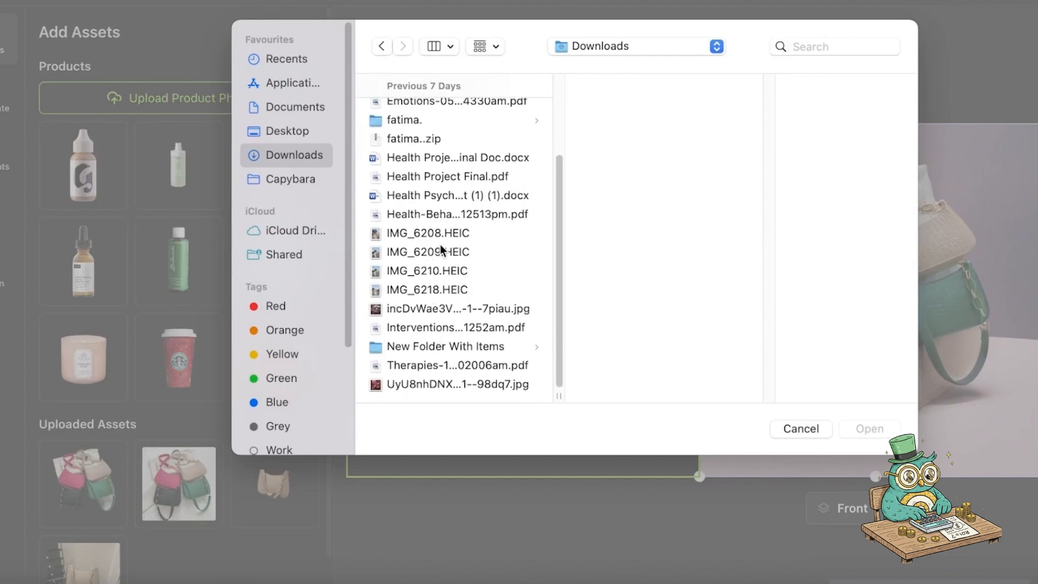
scroll(440, 246, "up", 5)
scroll(436, 248, "up", 1)
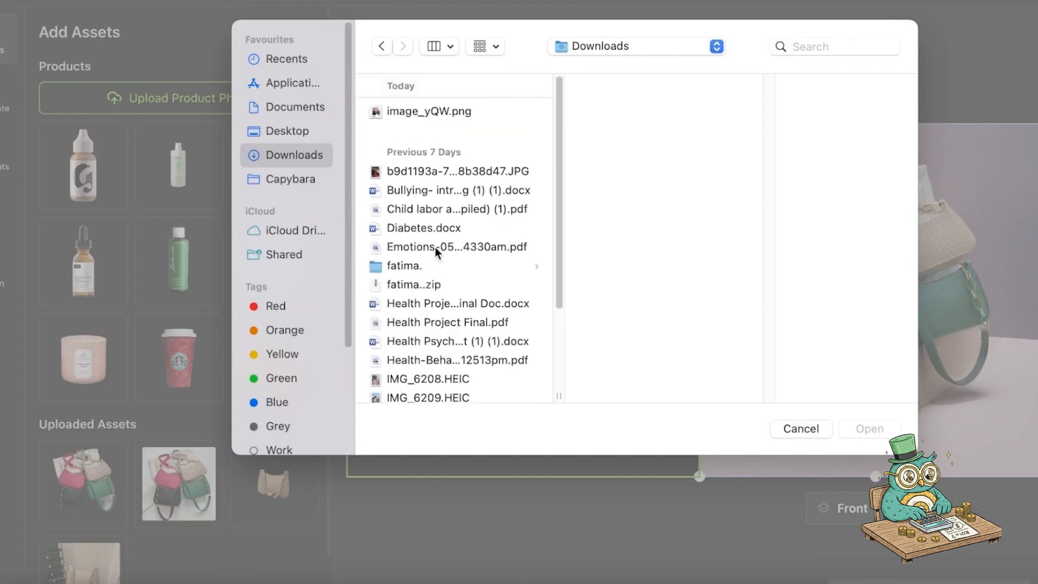
left_click(241, 132)
scroll(472, 342, "down", 10)
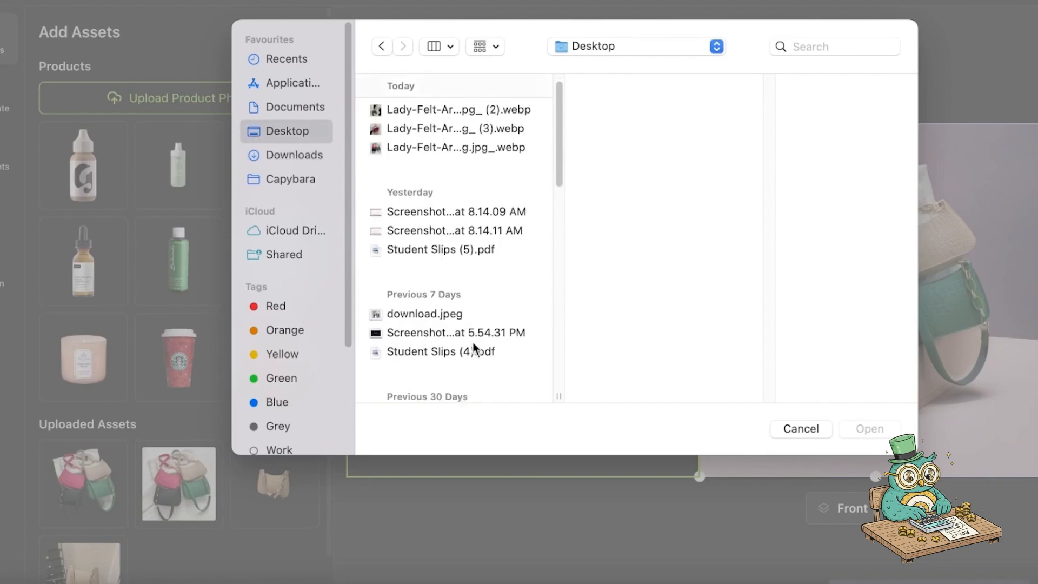
scroll(462, 228, "up", 3)
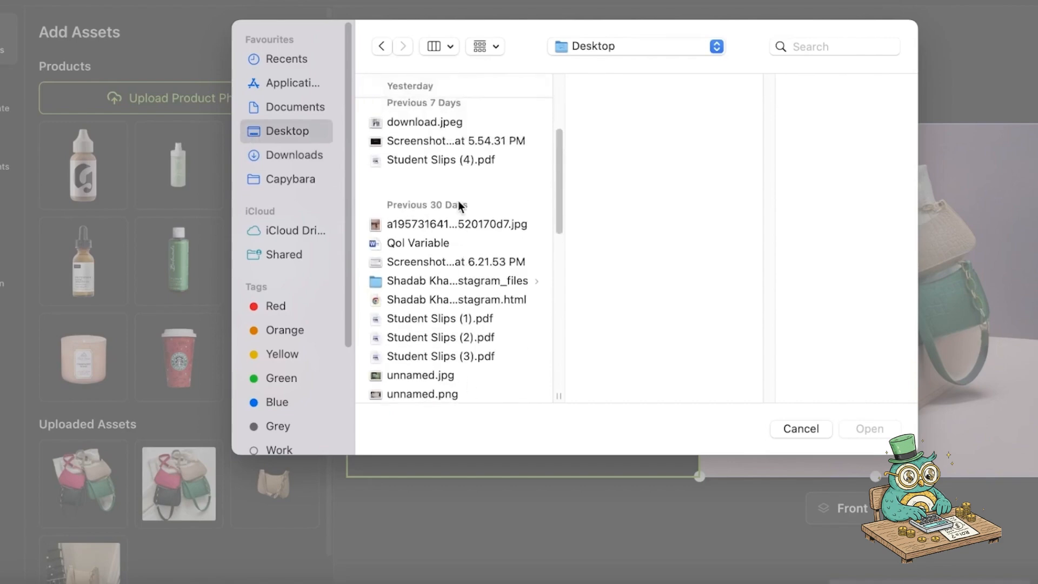
scroll(458, 200, "down", 2)
scroll(462, 211, "down", 10)
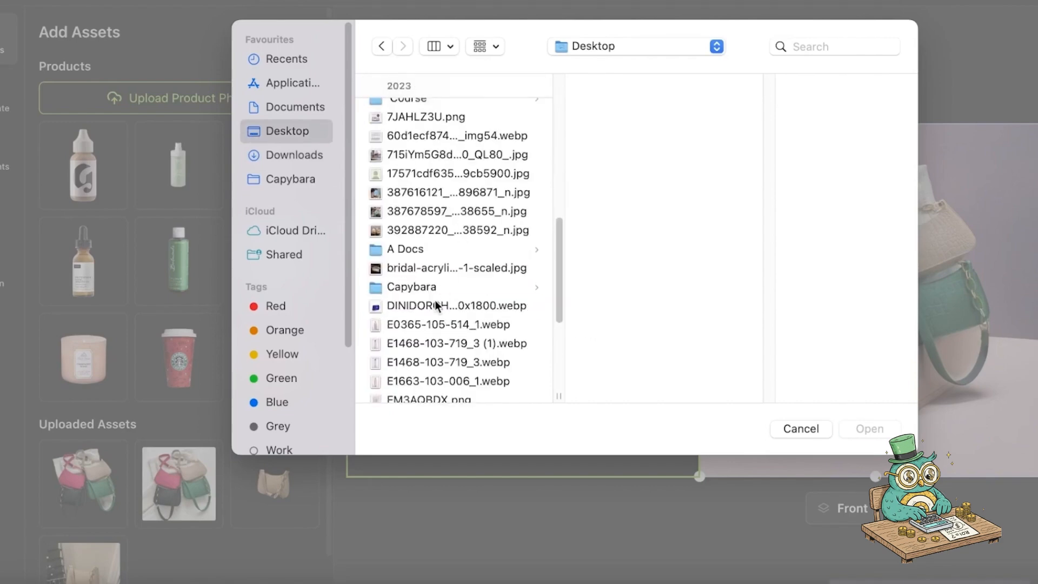
left_click(437, 306)
left_click(881, 430)
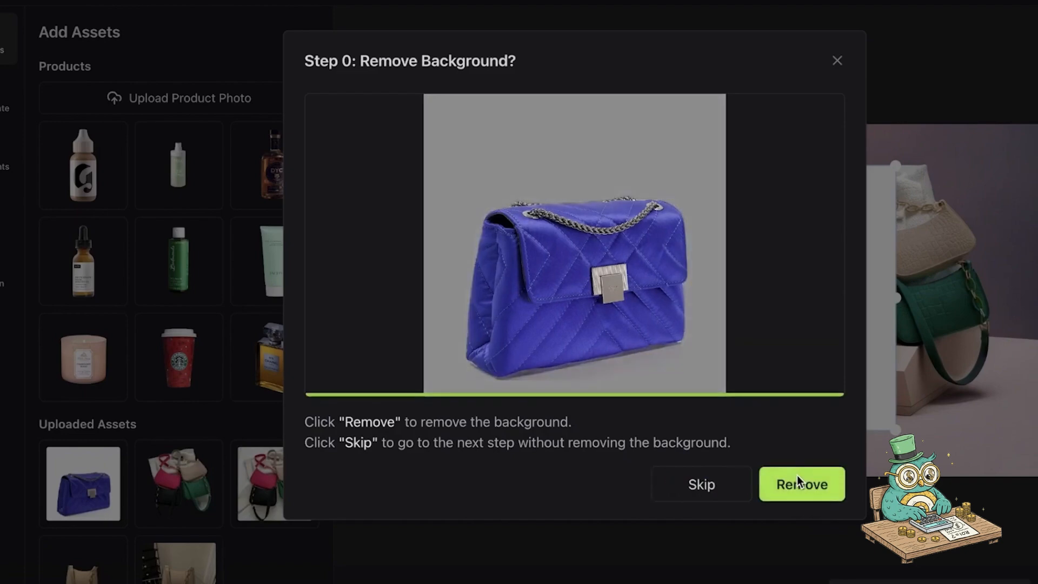
Remove the background of the uploaded photo and describe the product as "purse"
left_click(796, 478)
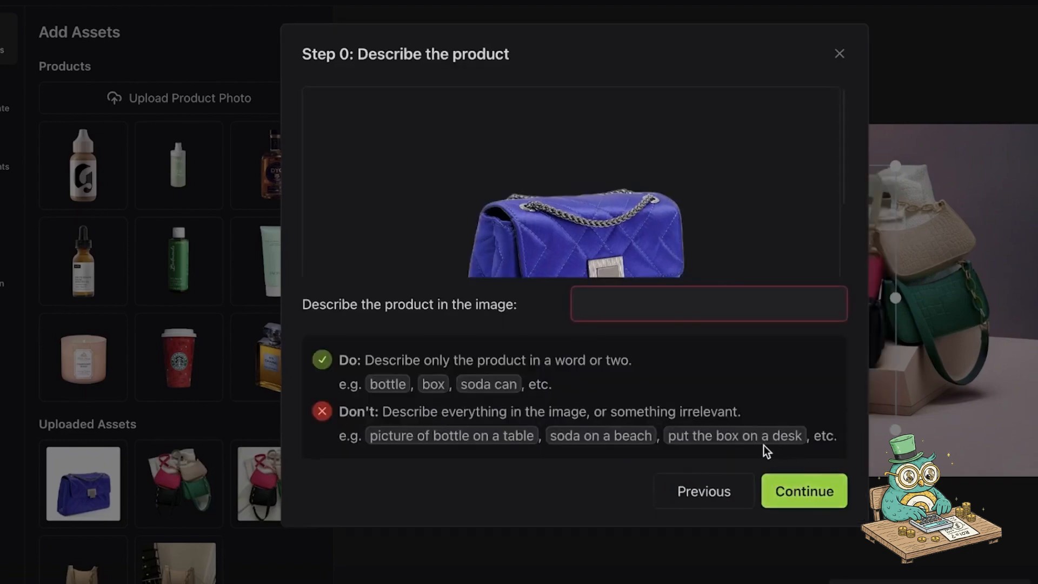
left_click(677, 316)
type("b")
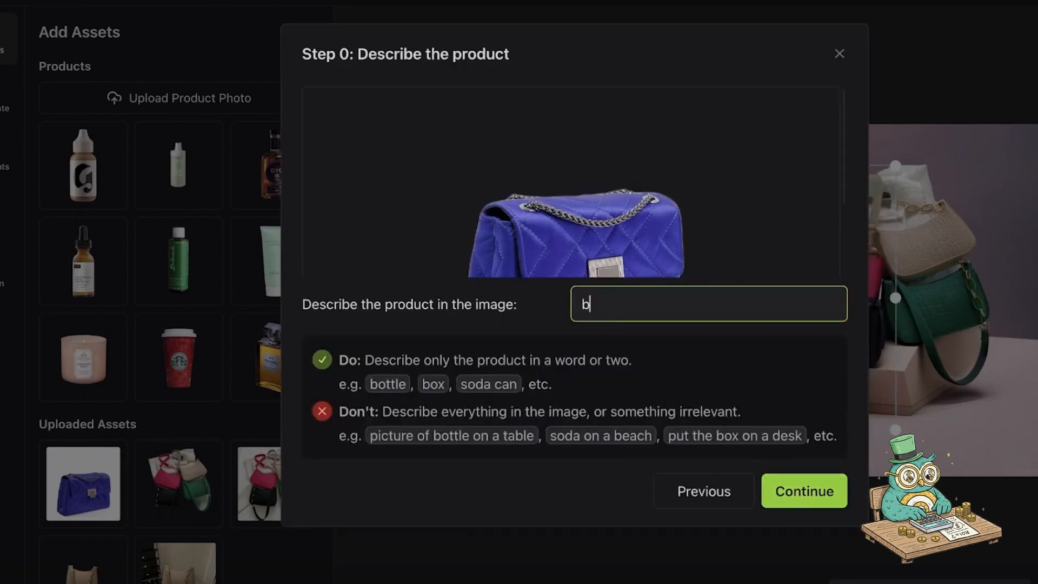
key("BackSpace")
type("purse")
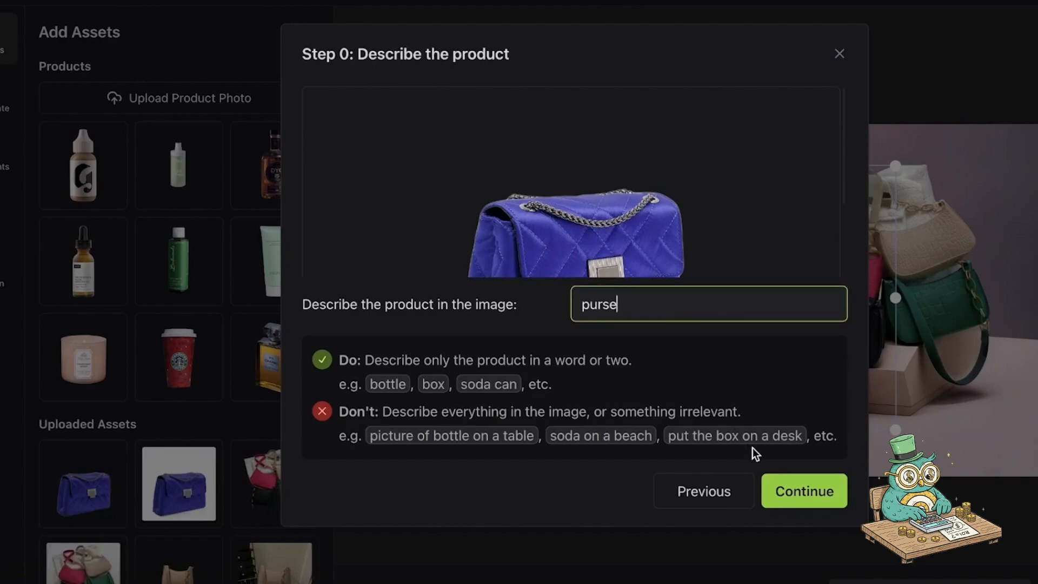
left_click(787, 489)
Delete the gradient-platform image and the multi-bag cutout, and place the blue purse inside the product frame
left_click_drag(752, 324, 495, 342)
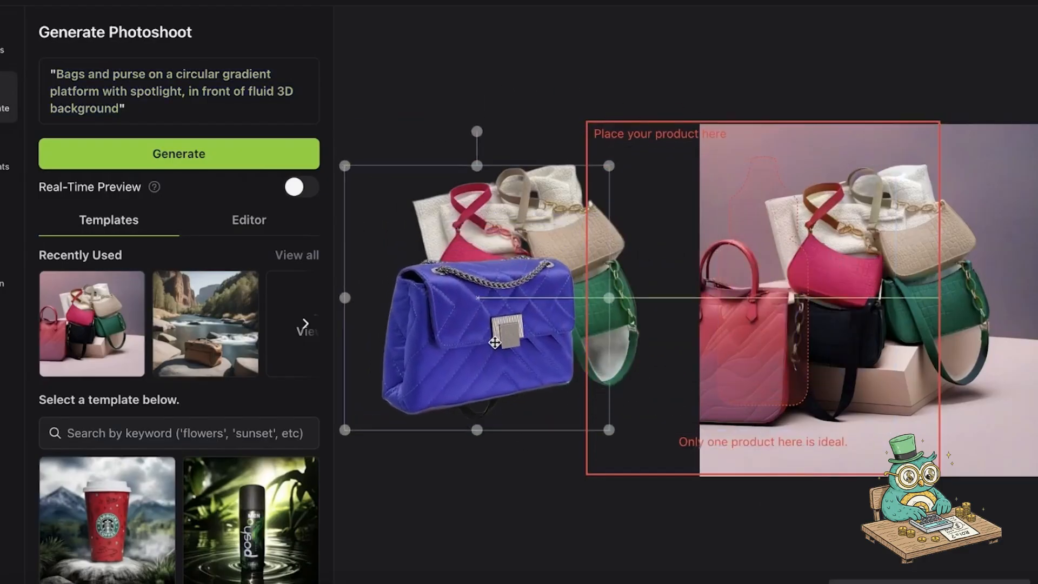
right_click(840, 245)
left_click(864, 296)
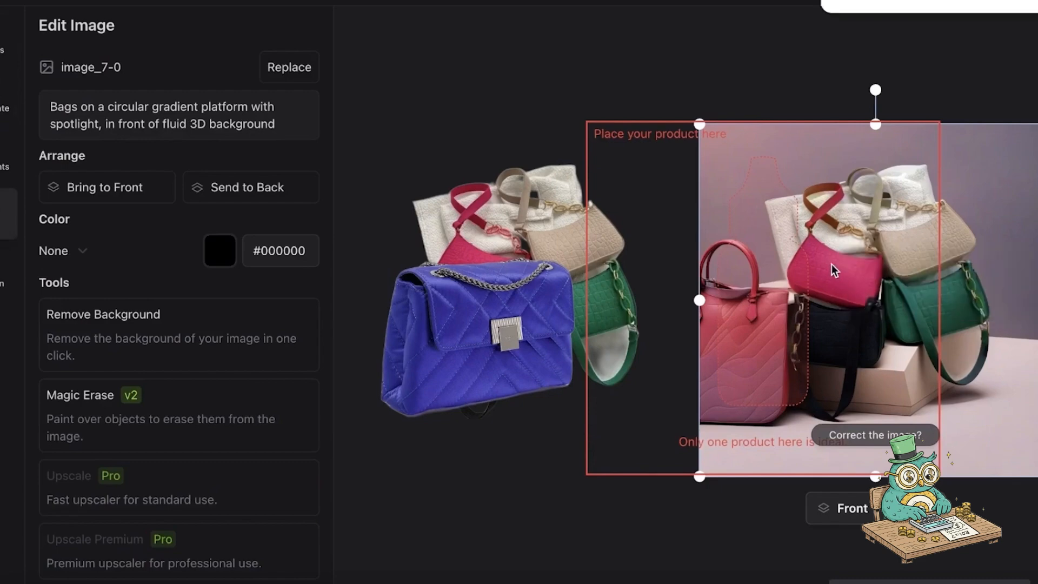
right_click(845, 226)
left_click(863, 238)
left_click(511, 213)
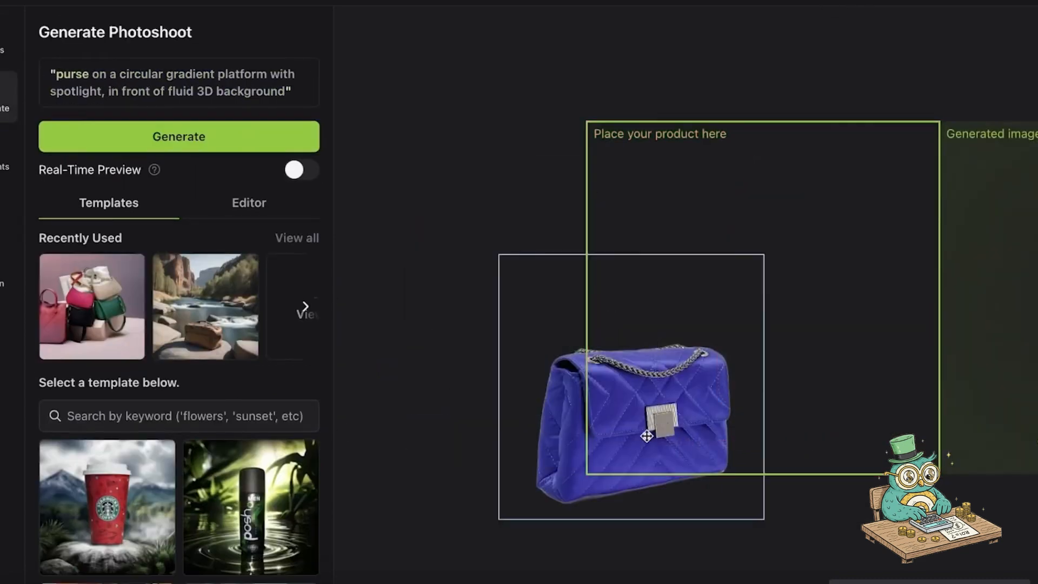
left_click_drag(621, 442, 727, 304)
Set the prompt's placement to "standing on" a "circular reflective platform"
left_click(259, 211)
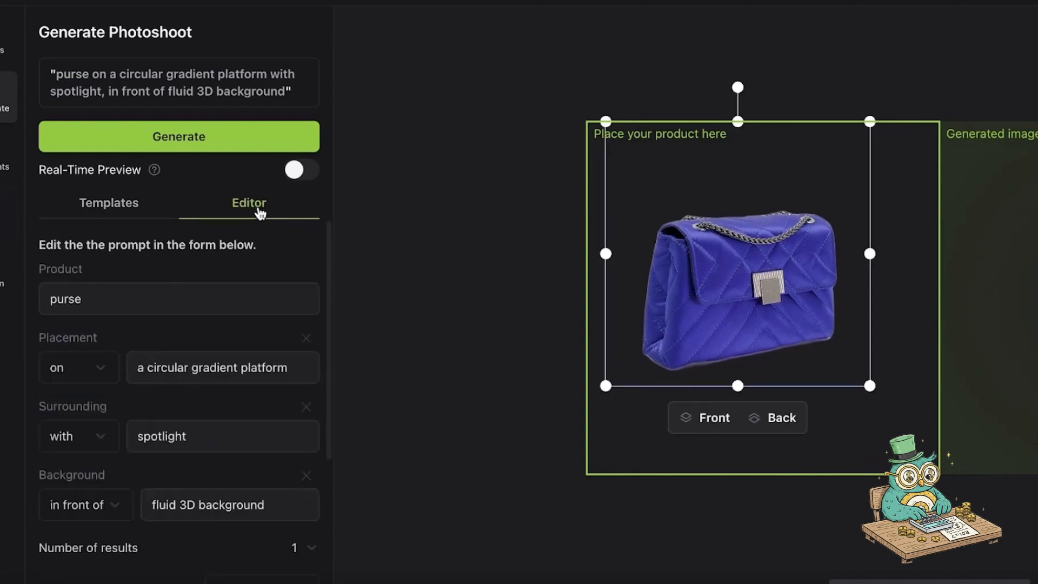
left_click(238, 290)
left_click(242, 281)
scroll(105, 338, "down", 1)
left_click(103, 330)
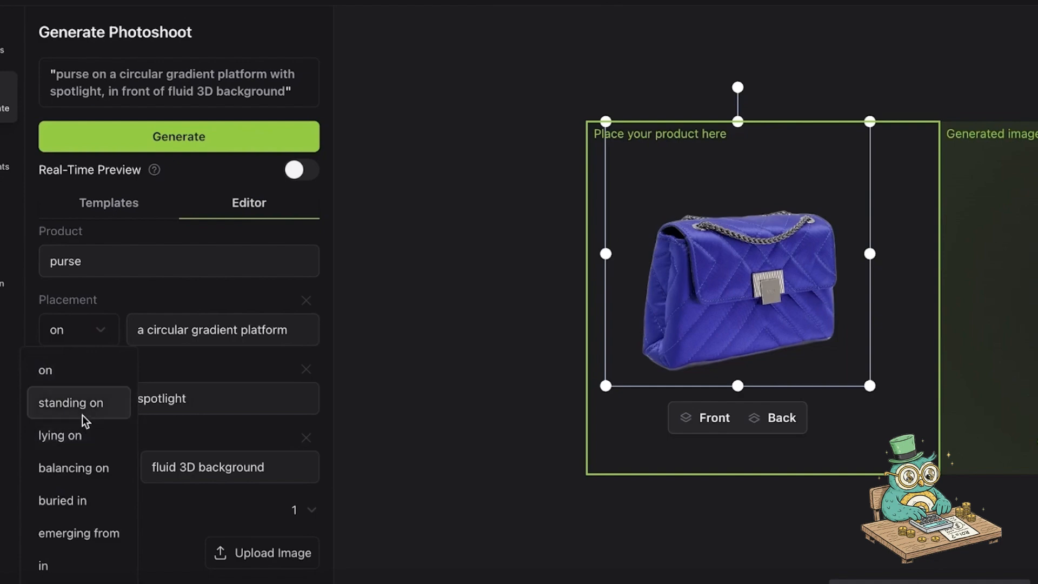
left_click(71, 403)
left_click(270, 348)
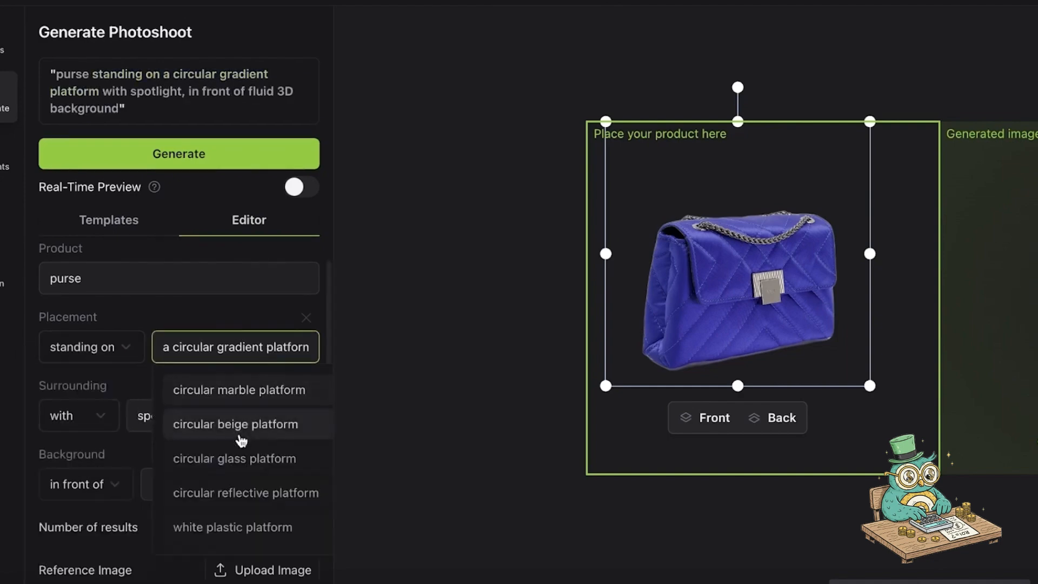
left_click(292, 492)
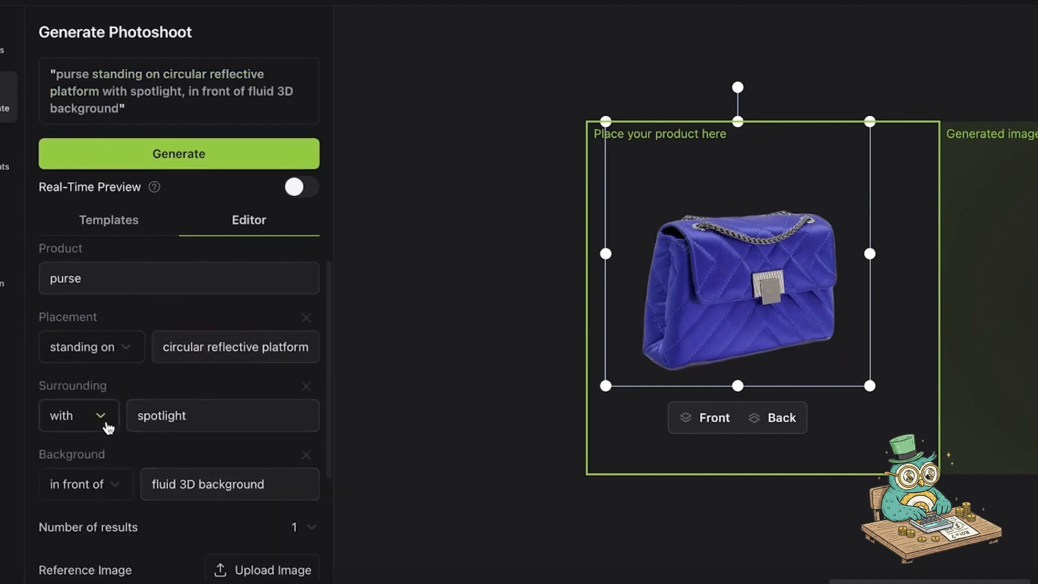
Set the prompt's surrounding to "surrounded by" "flowers"
left_click(102, 422)
left_click(196, 434)
left_click(116, 419)
left_click(104, 523)
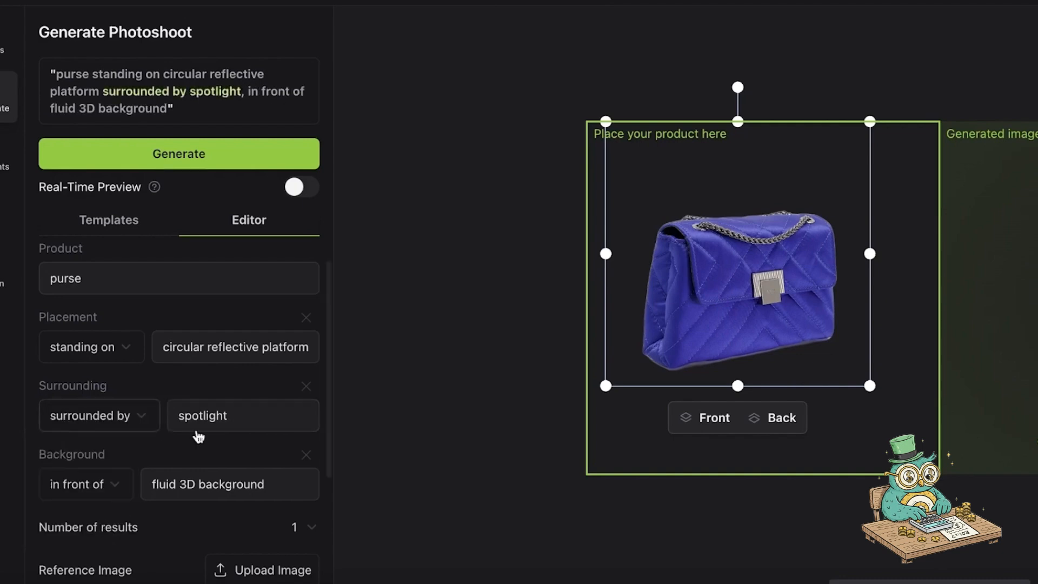
left_click(198, 424)
left_click(208, 526)
scroll(157, 443, "down", 1)
Replace the prompt's background description with "paris street", keeping "in front of"
left_click(85, 454)
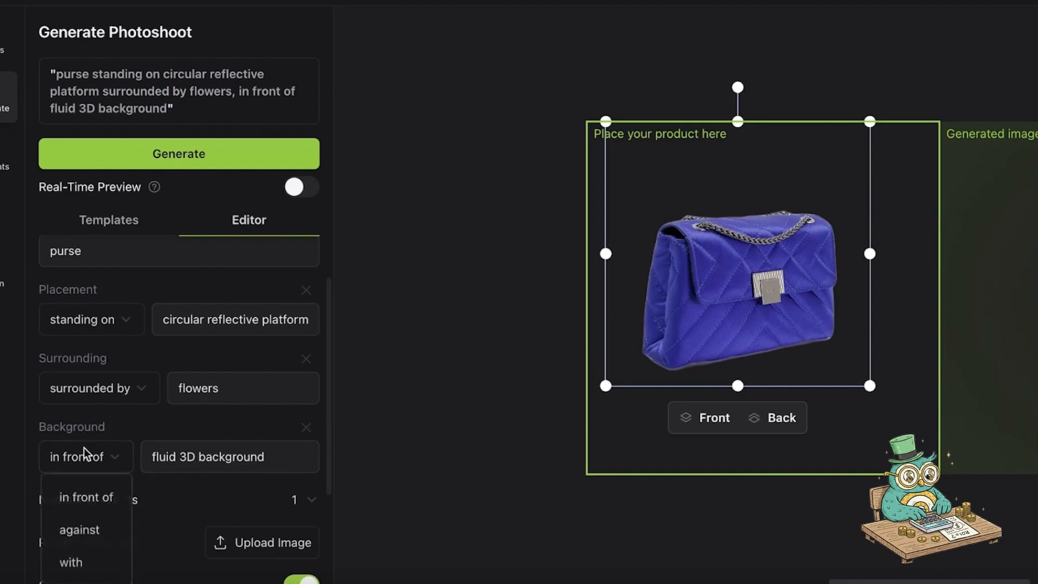
left_click(219, 459)
left_click(220, 462)
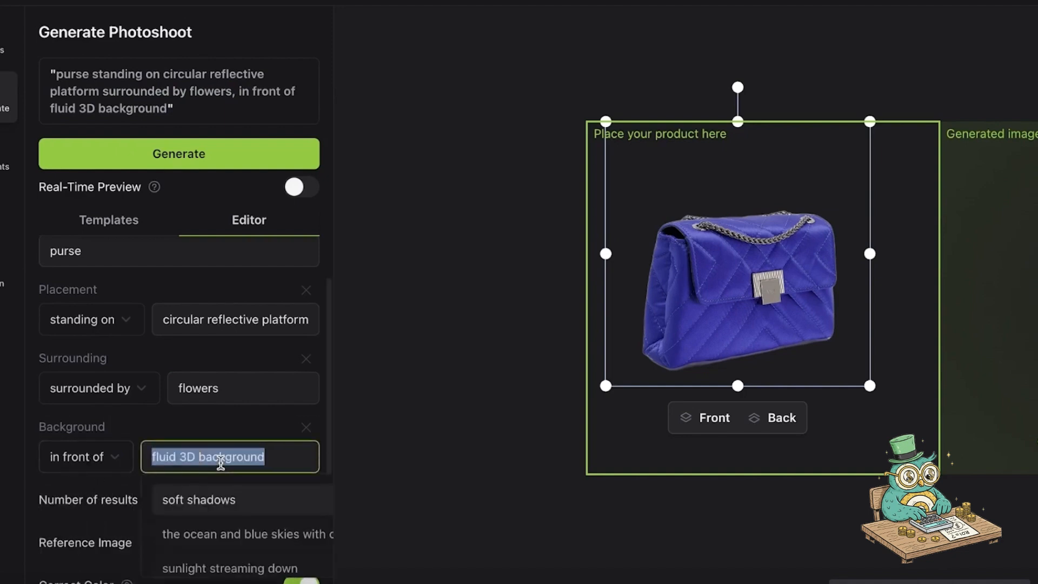
scroll(221, 433, "down", 1)
key("BackSpace")
type("a")
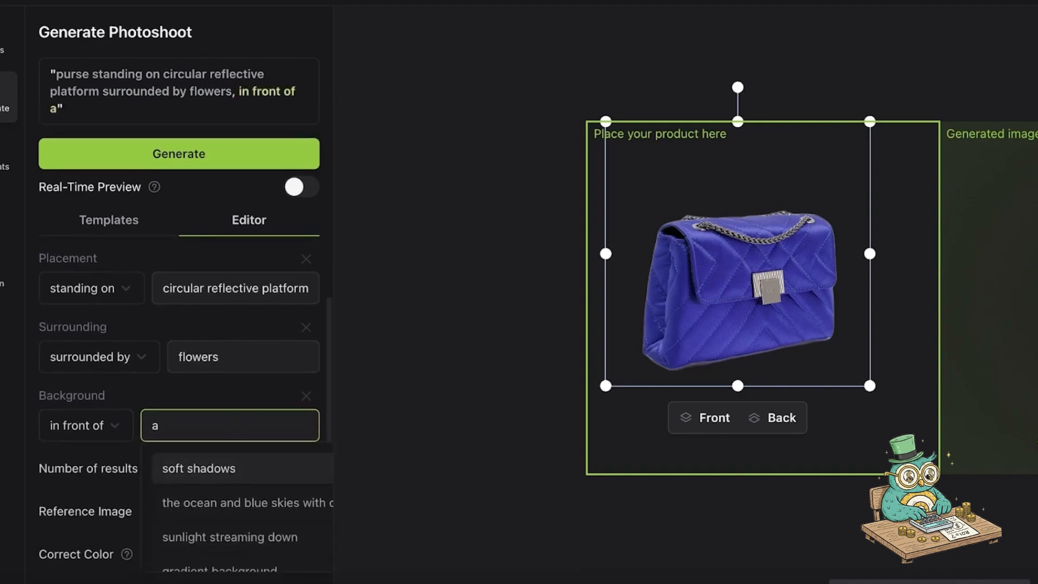
key("BackSpace")
type("paris str")
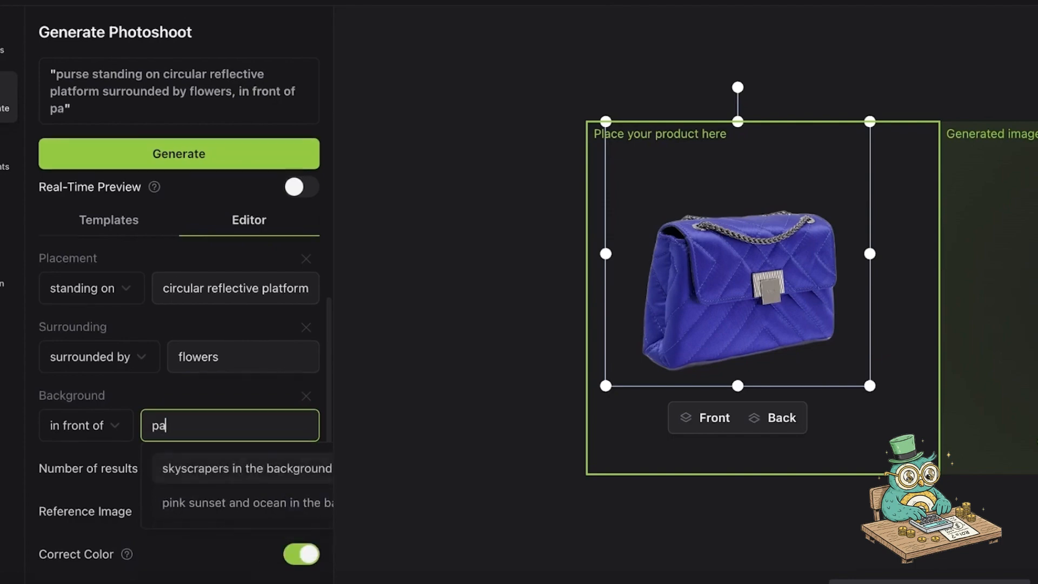
type("eet")
scroll(260, 440, "down", 3)
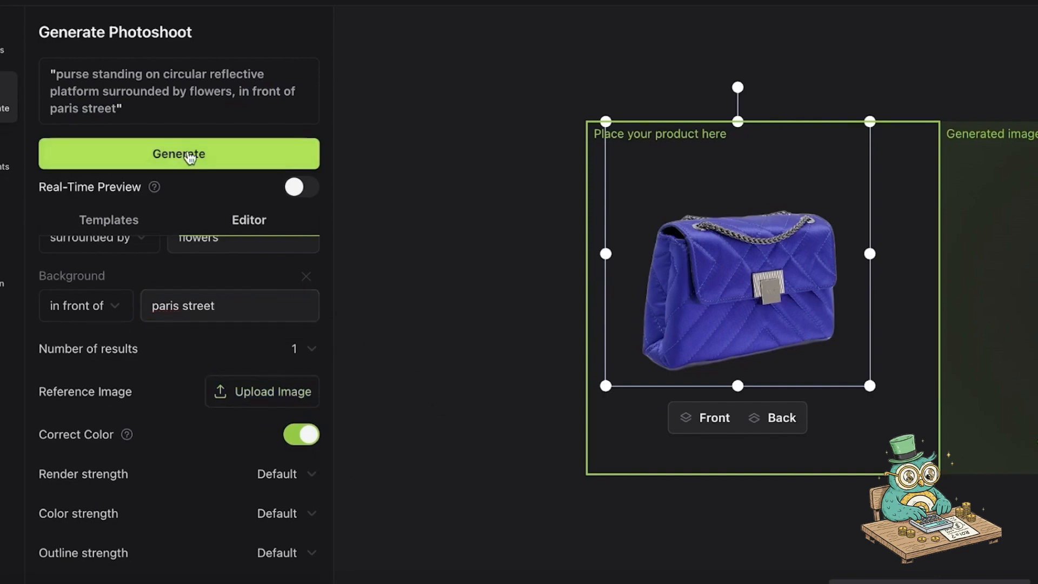
Generate the purse photoshoot and shift the resulting image against the product frame
left_click(190, 154)
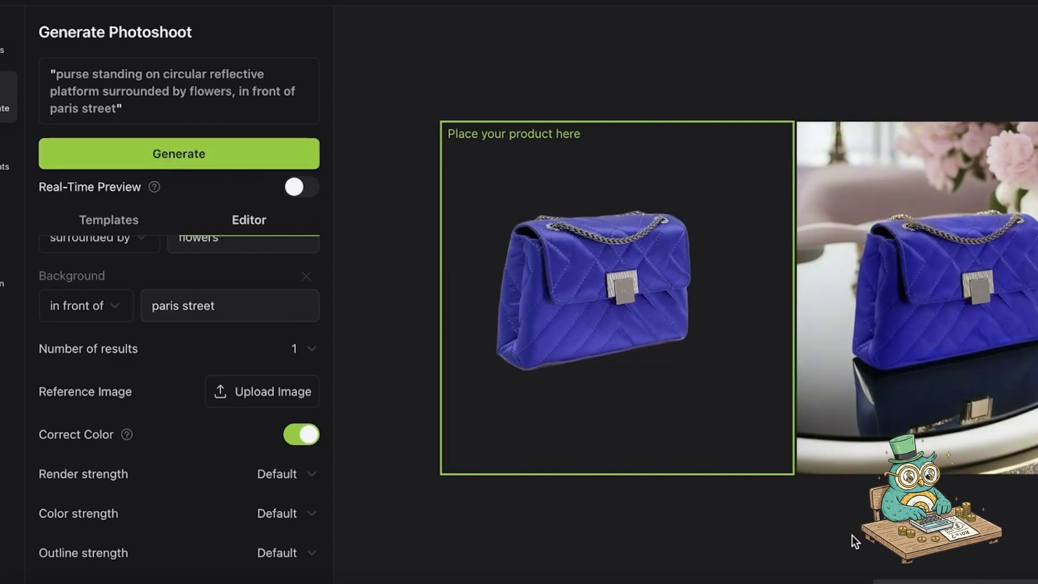
scroll(940, 567, "right", 4)
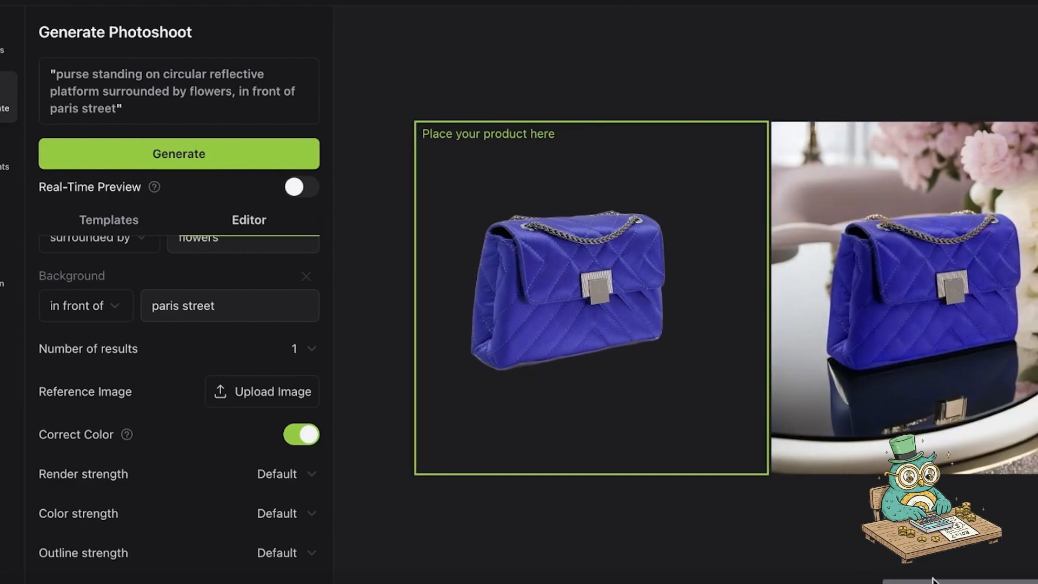
left_click(850, 169)
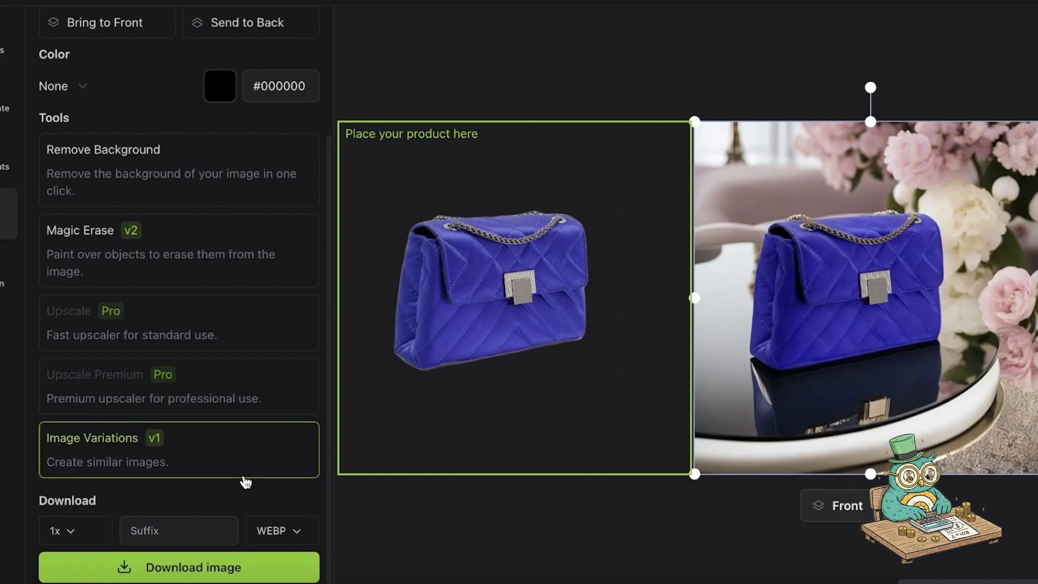
mouse_move(783, 290)
left_mouse_down()
mouse_move(769, 266)
mouse_move(796, 290)
mouse_move(785, 286)
left_mouse_up()
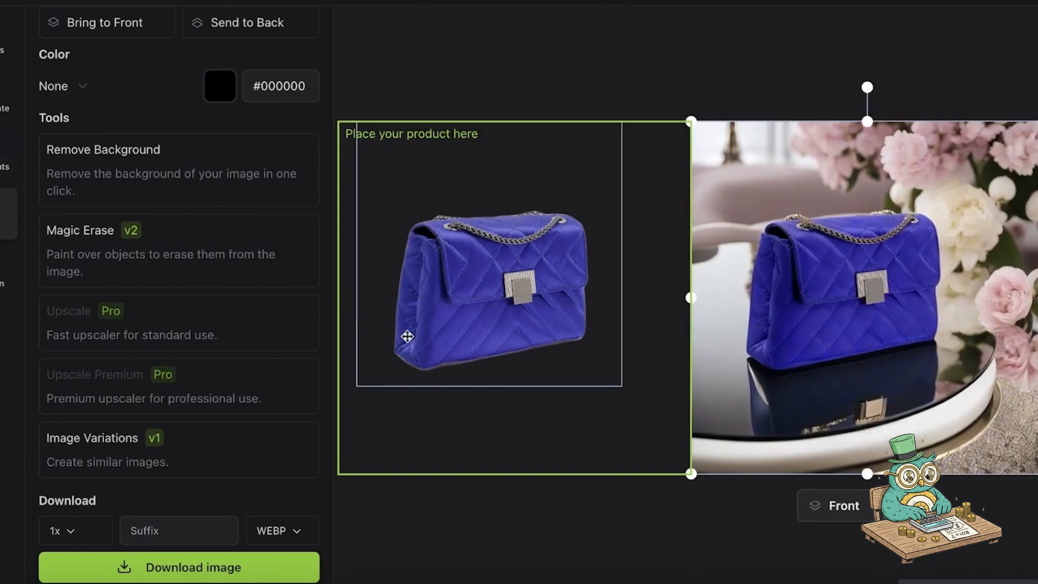
Try adding a leafy plant element at the lower corner of the generated image, and delete it
left_click(3, 159)
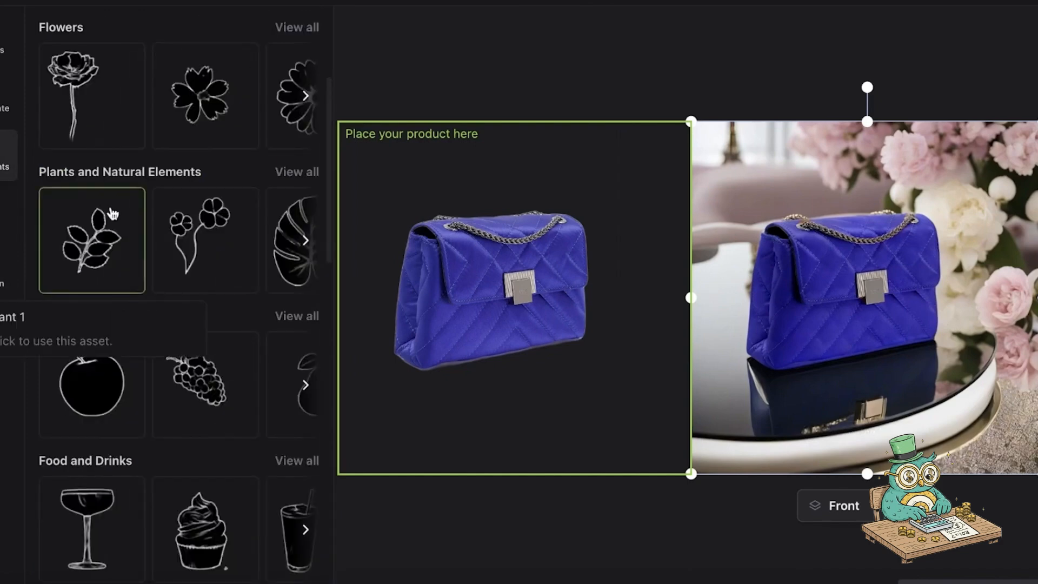
left_click(106, 230)
left_click_drag(843, 265, 999, 434)
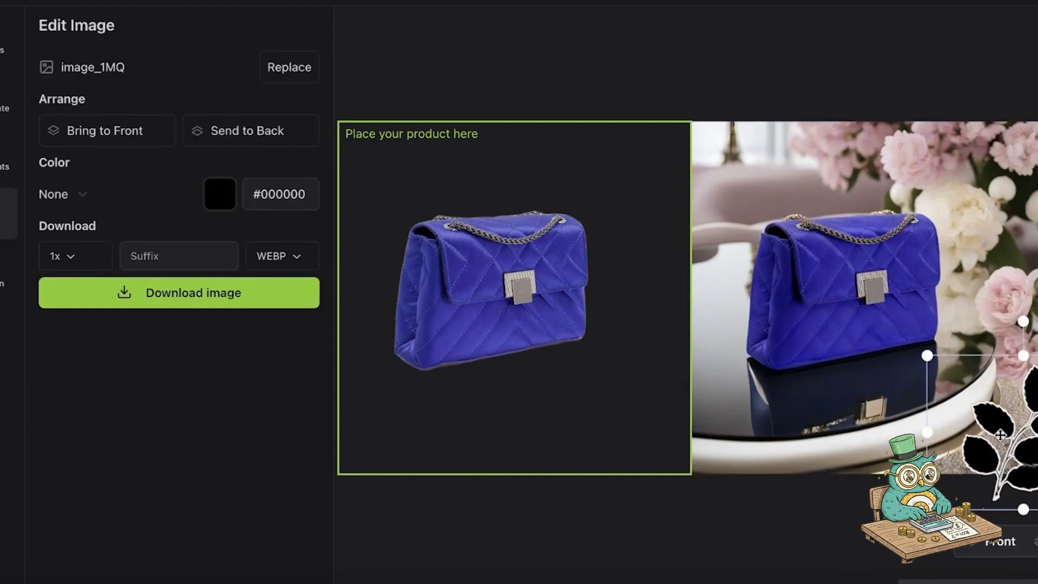
key("Delete")
Try adding the multi-bag cutout from the uploaded assets to the generated image, and delete it
scroll(119, 443, "down", 1)
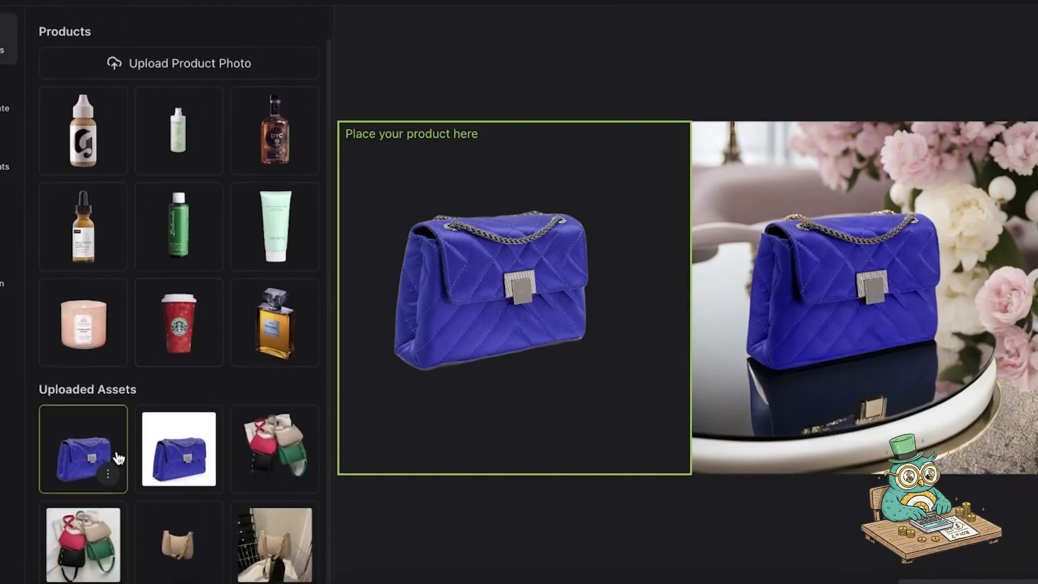
left_click(275, 449)
mouse_move(758, 261)
left_mouse_down()
mouse_move(886, 414)
mouse_move(881, 252)
mouse_move(755, 250)
left_mouse_up()
key("Delete")
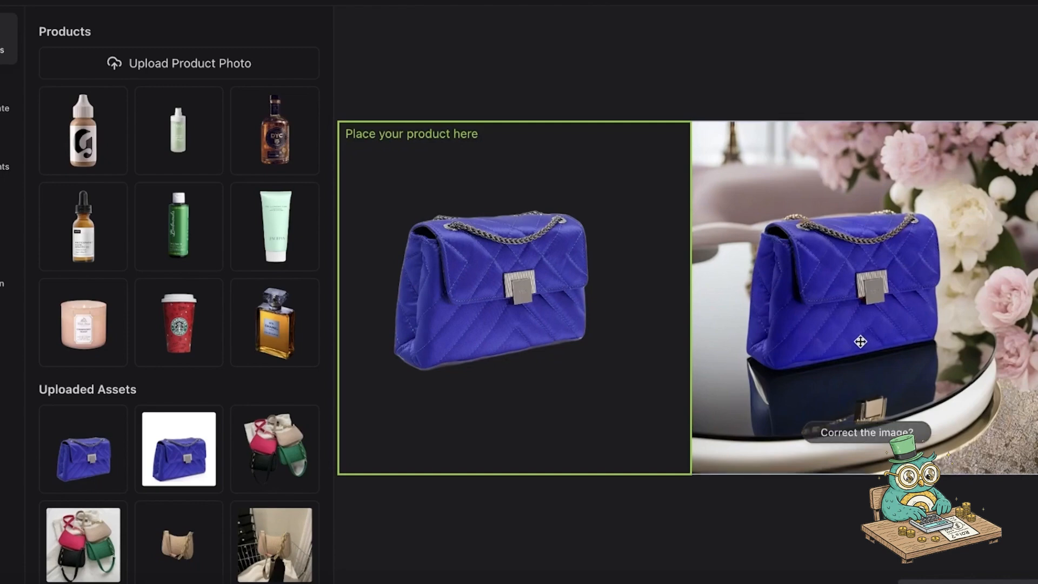
Enlarge the generated purse image and move it clear of the product frame
scroll(865, 441, "up", 1)
left_click_drag(879, 390, 838, 268)
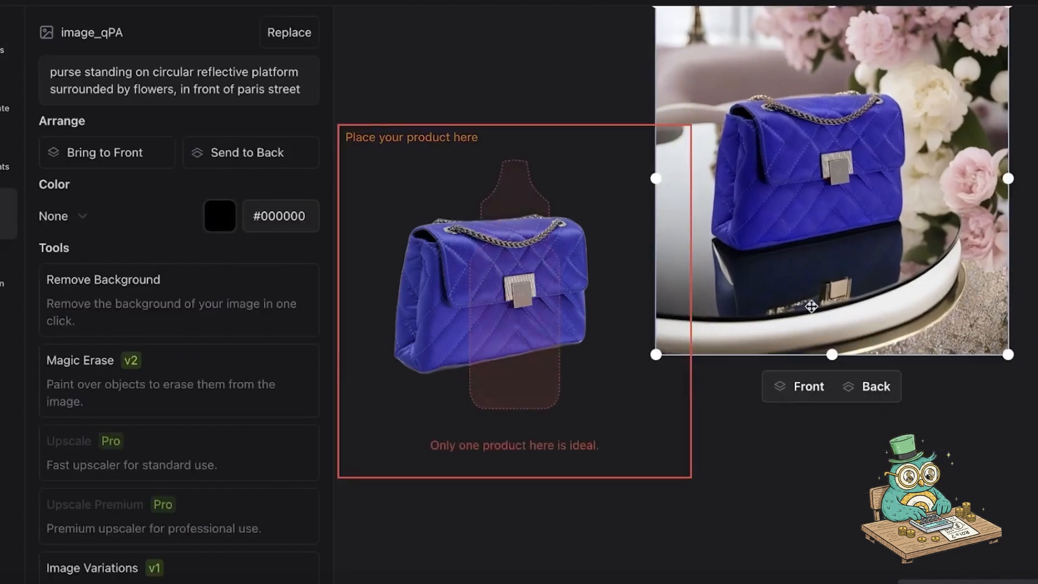
left_click_drag(654, 355, 495, 516)
left_click_drag(708, 311, 878, 319)
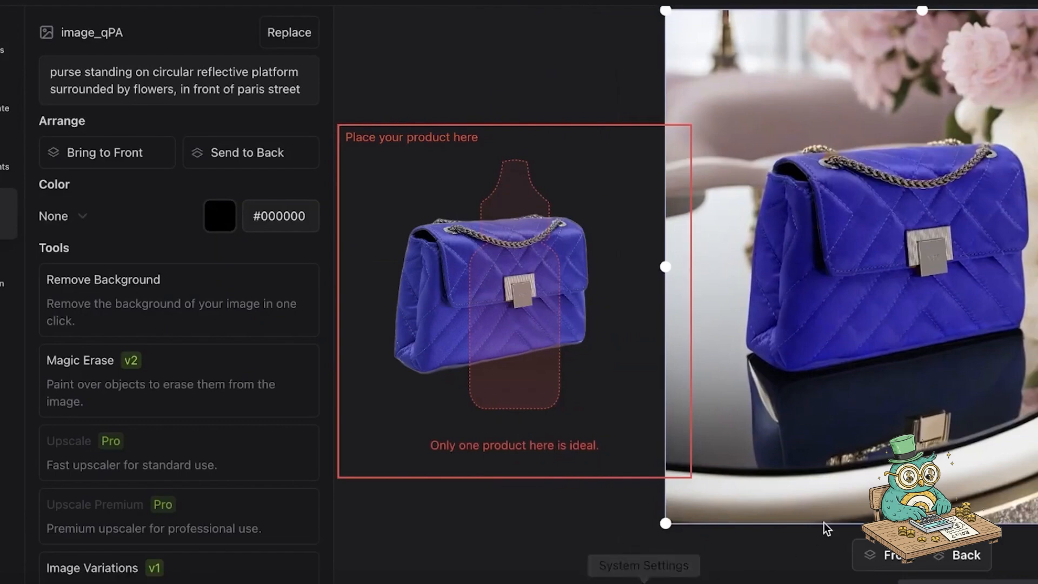
left_click_drag(976, 582, 1013, 582)
left_click(1007, 27)
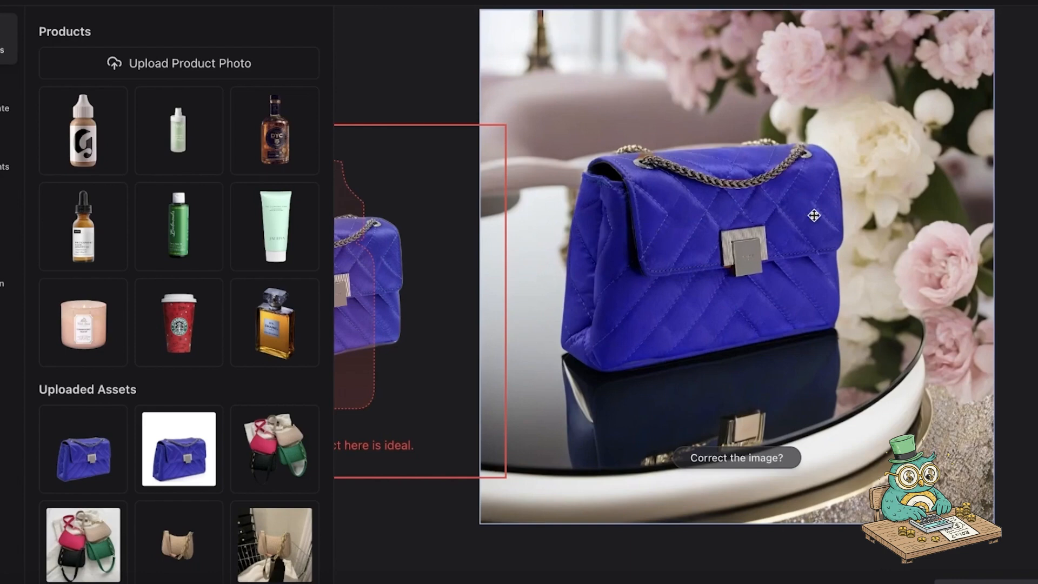
left_click_drag(809, 227, 889, 227)
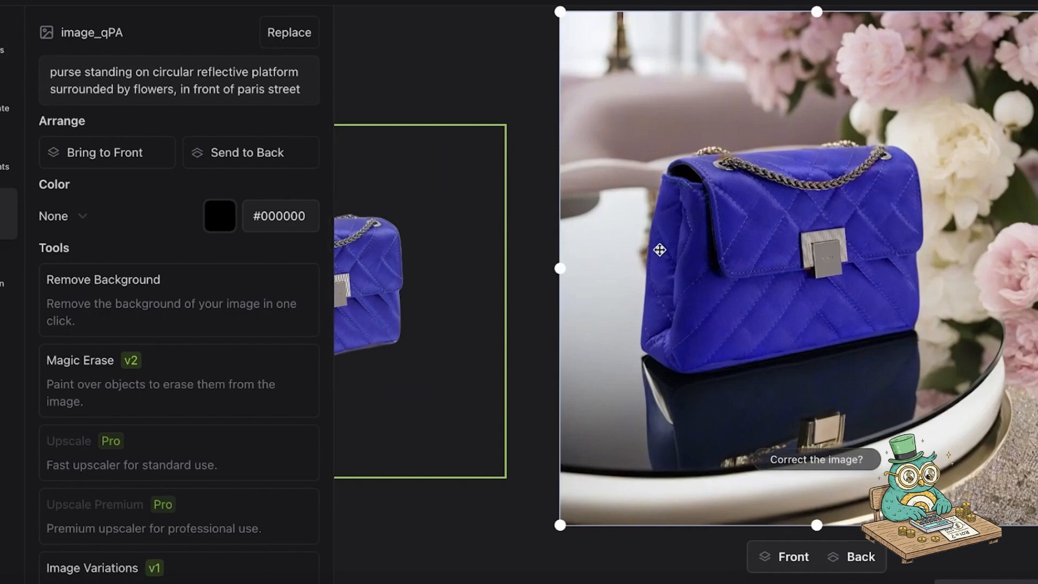
left_click_drag(659, 249, 653, 259)
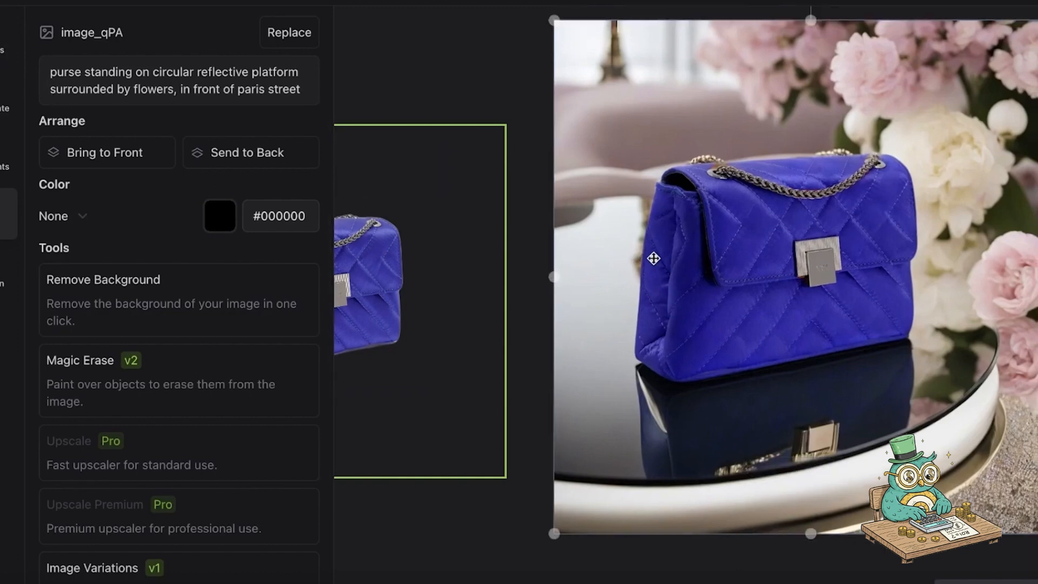
Download the generated purse image and view the downloaded file beside the project
right_click(655, 252)
mouse_move(675, 283)
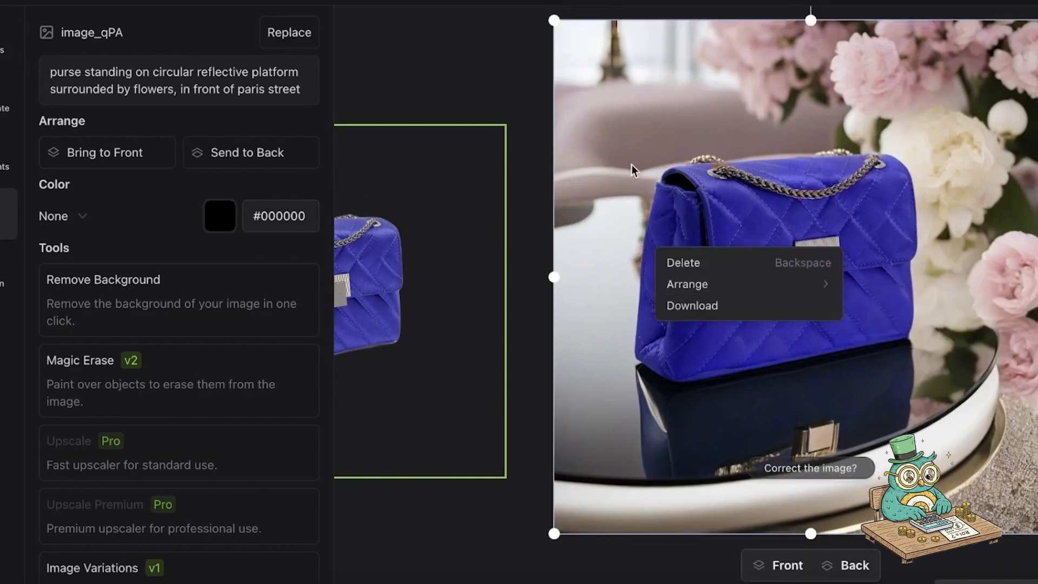
left_click(690, 301)
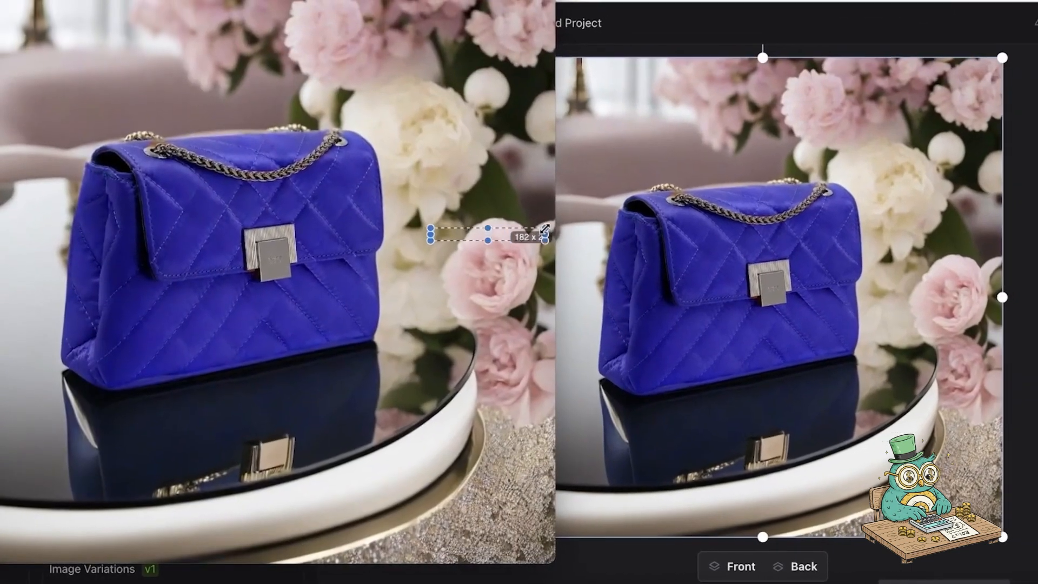
left_click_drag(544, 229, 517, 232)
left_click(221, 107)
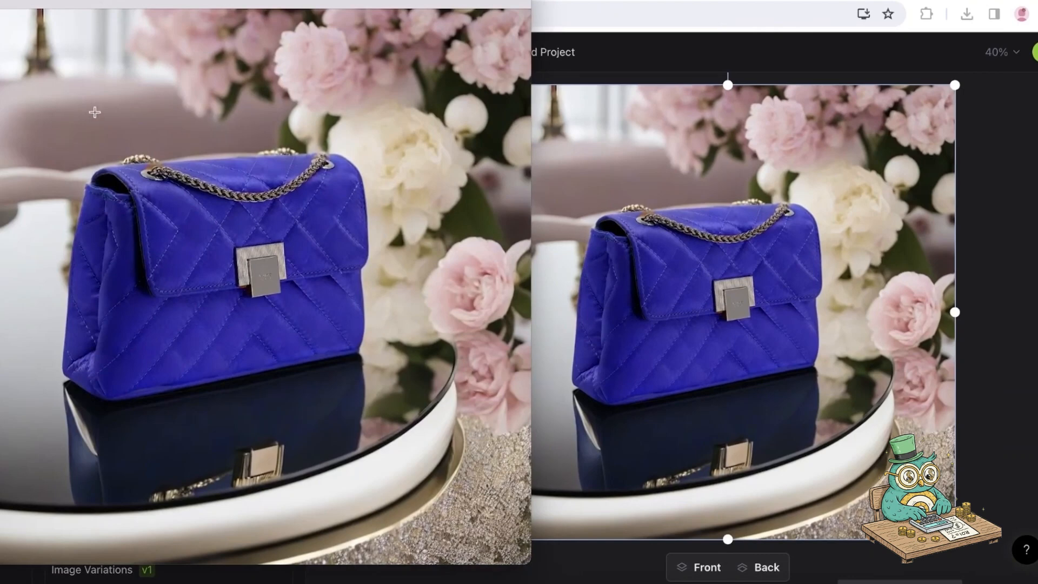